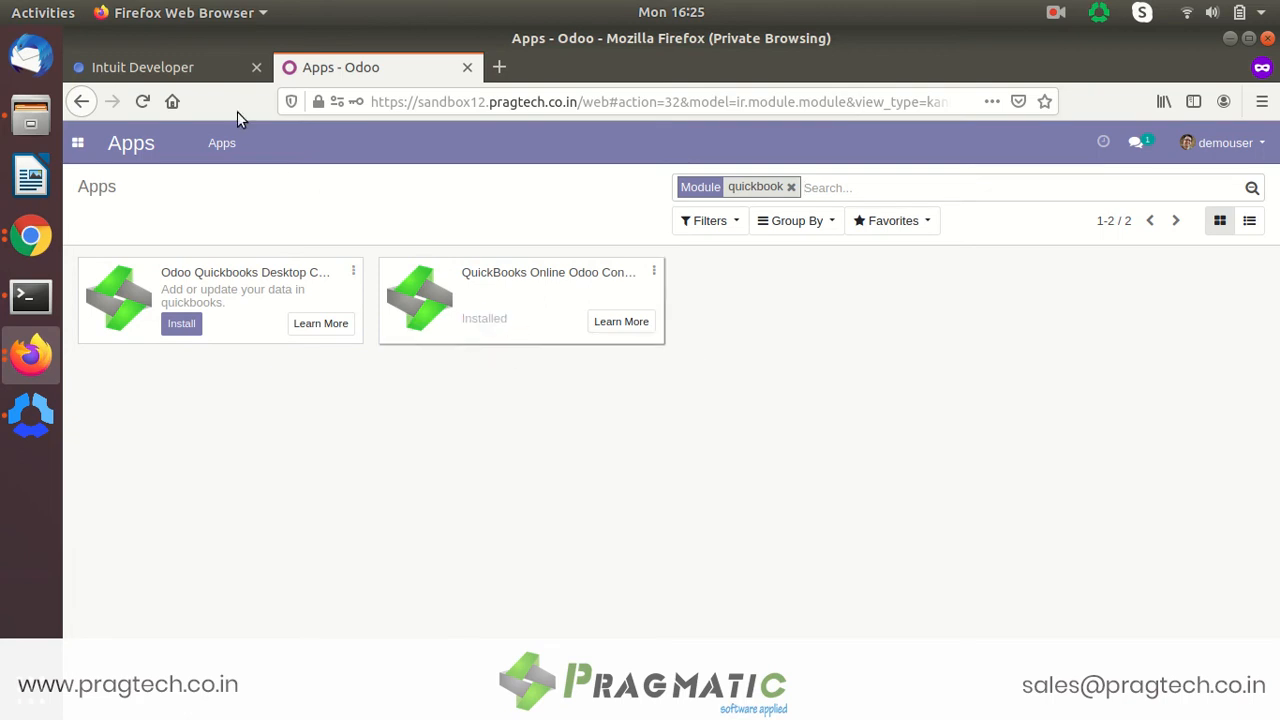
# - Switch to the Intuit Developer site and open the Demo 1 app from the list of own apps
pyautogui.click(224, 88)
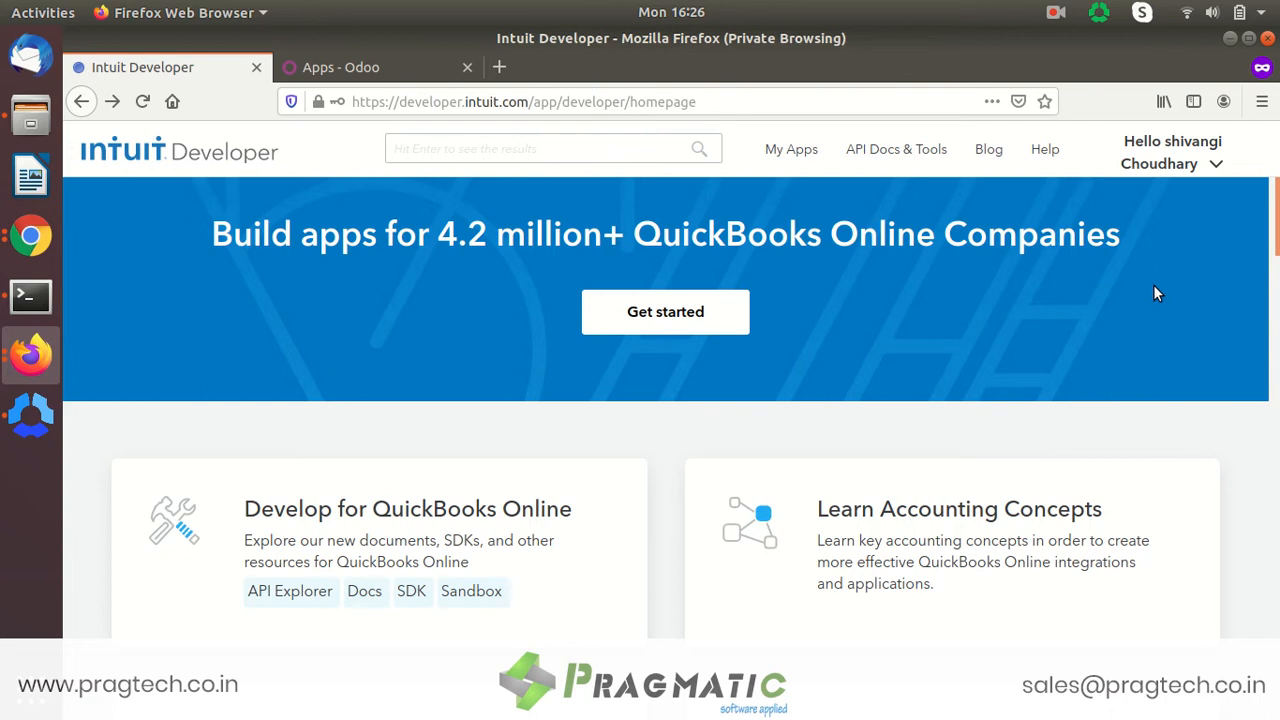
pyautogui.click(799, 156)
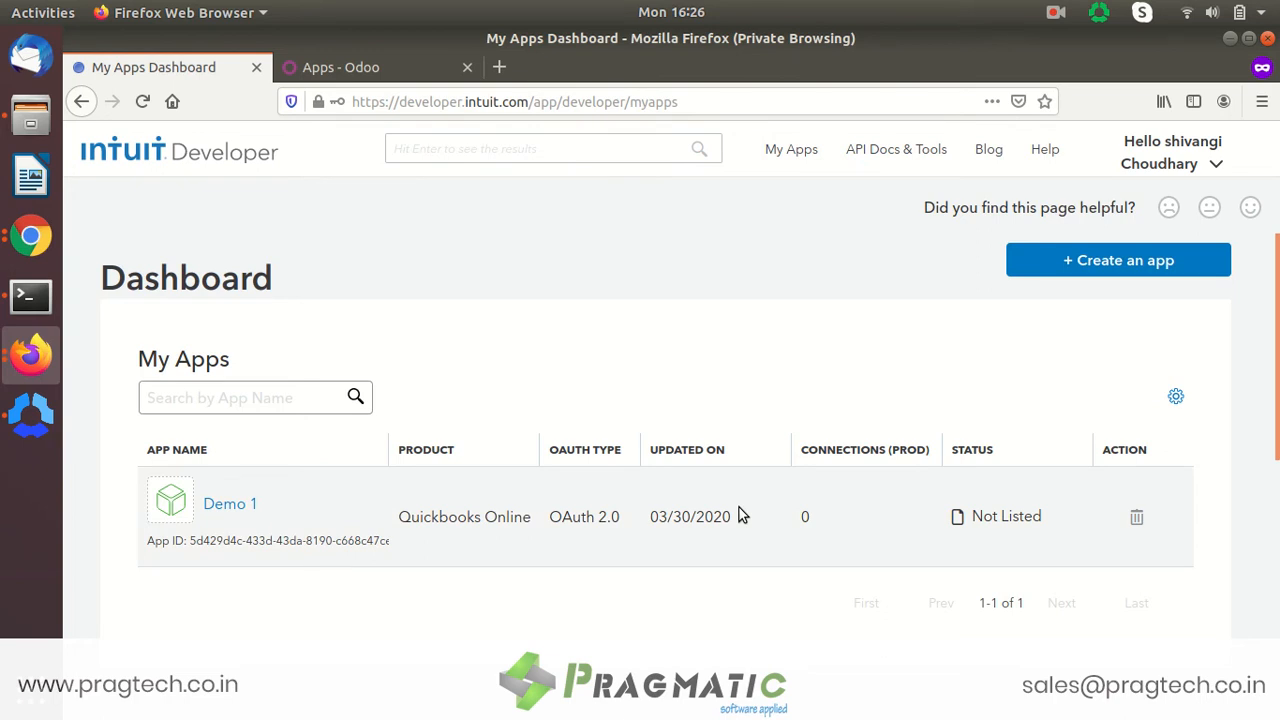
pyautogui.click(215, 505)
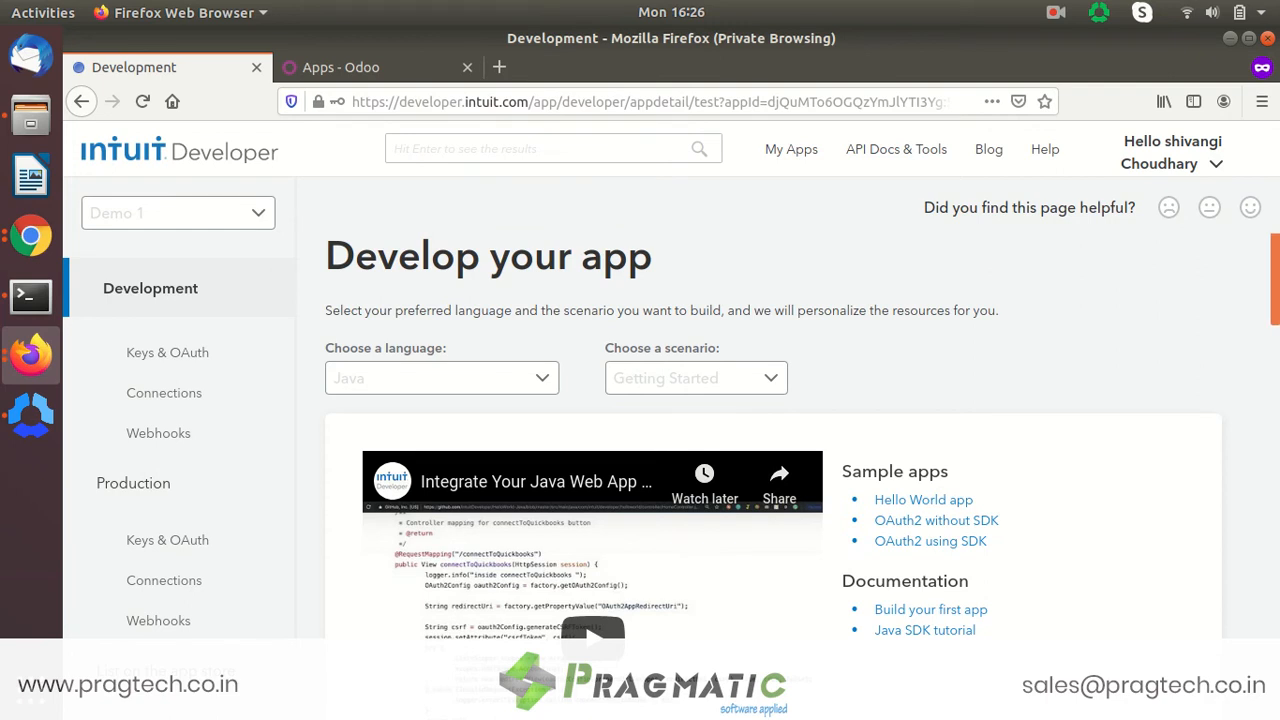
pyautogui.scroll(-5, 773, 450)
pyautogui.moveTo(1276, 438); pyautogui.dragTo(1275, 350)
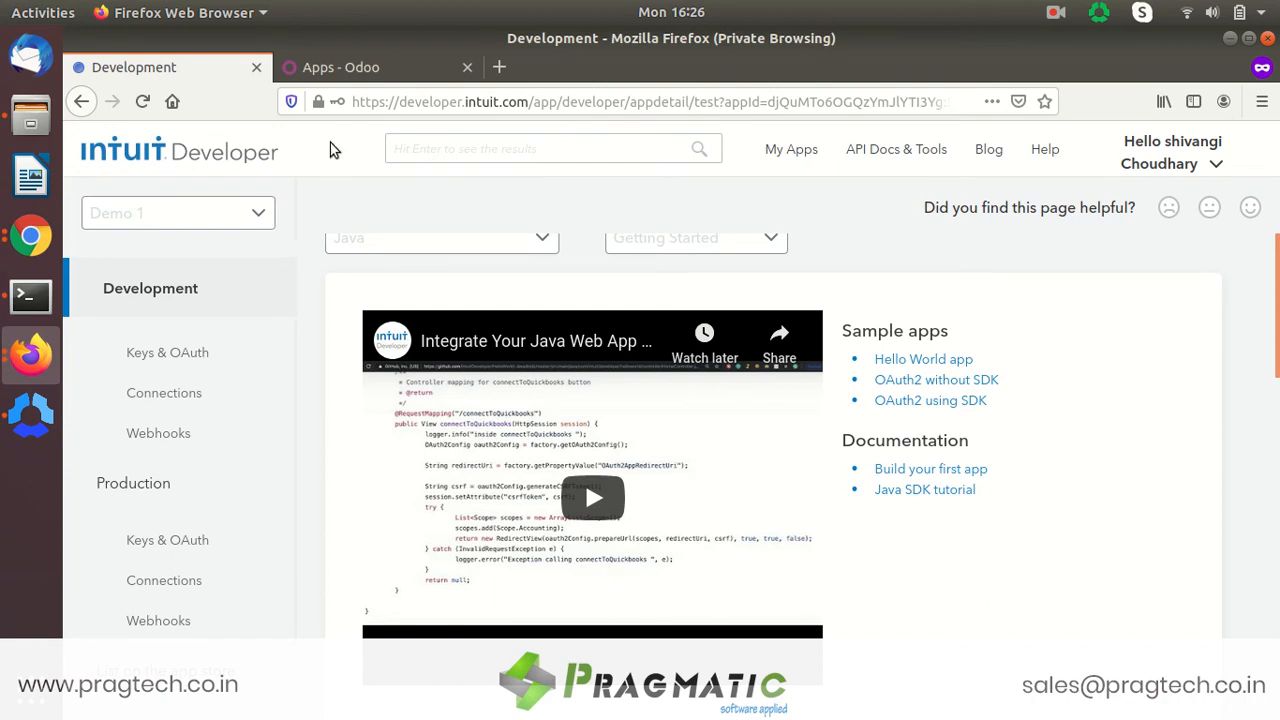
# - Switch to Odoo and open the YourCompany record from the company settings for editing
pyautogui.click(373, 70)
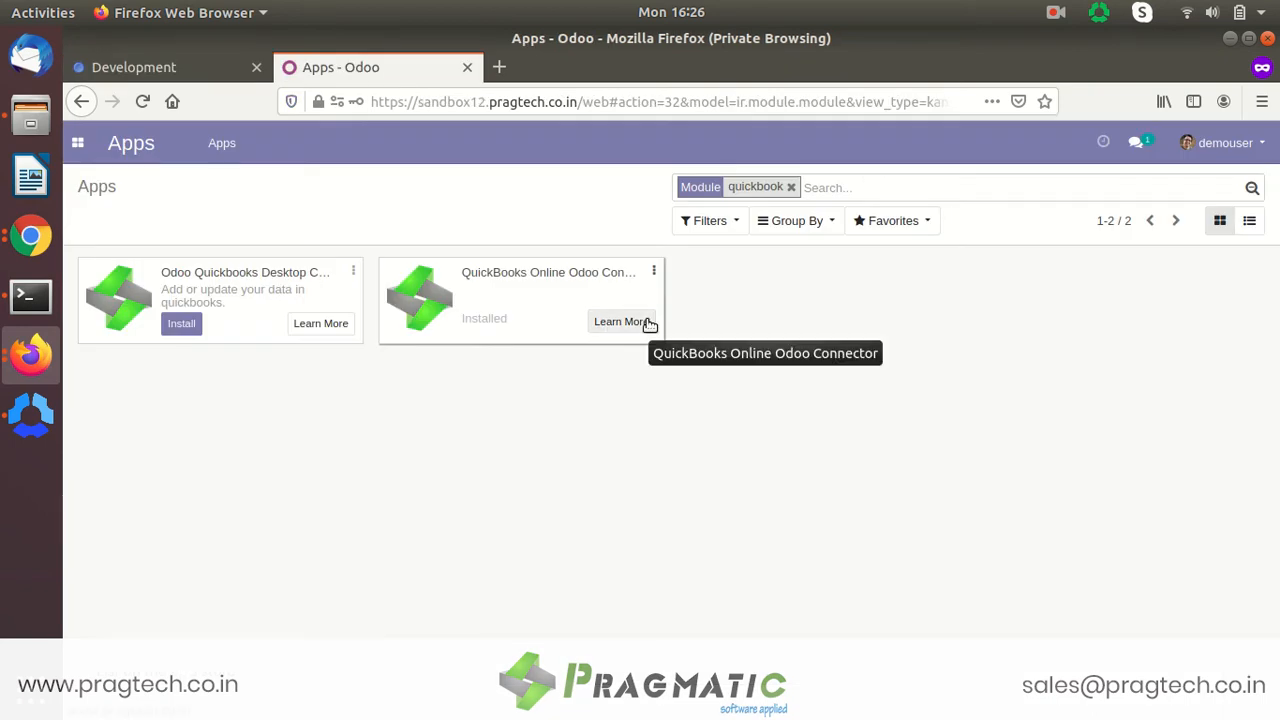
pyautogui.click(78, 145)
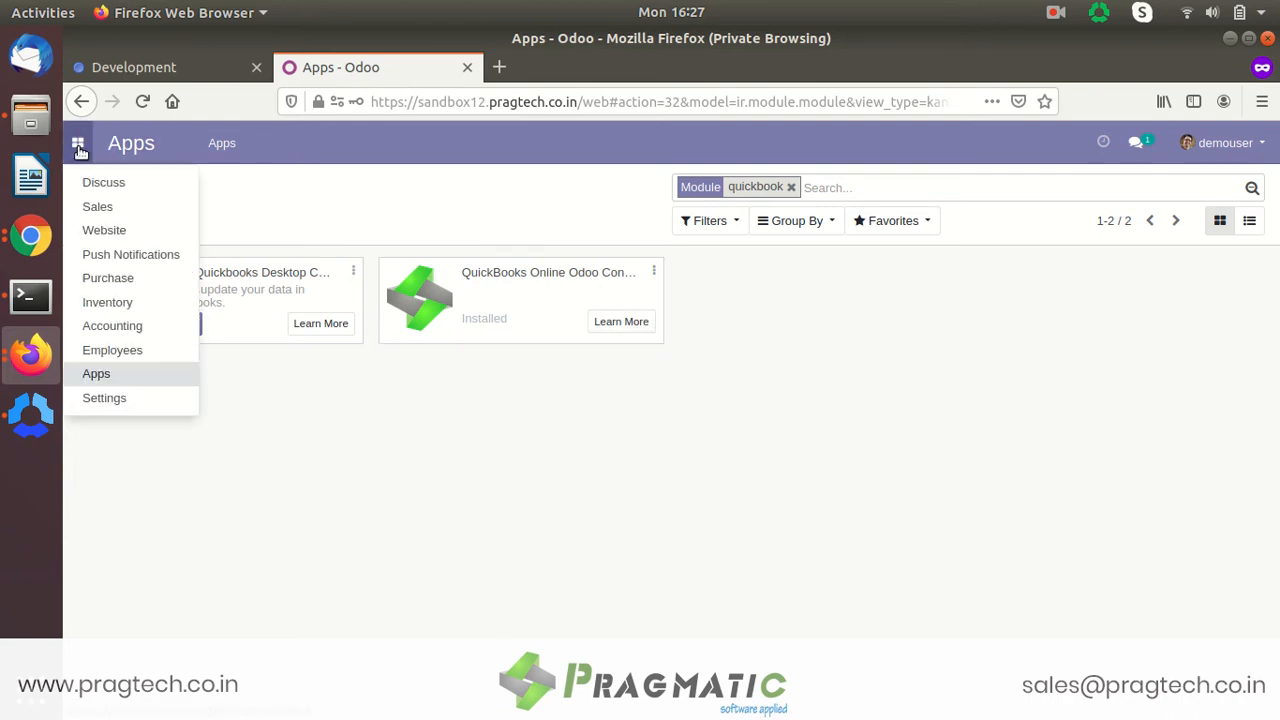
pyautogui.click(146, 400)
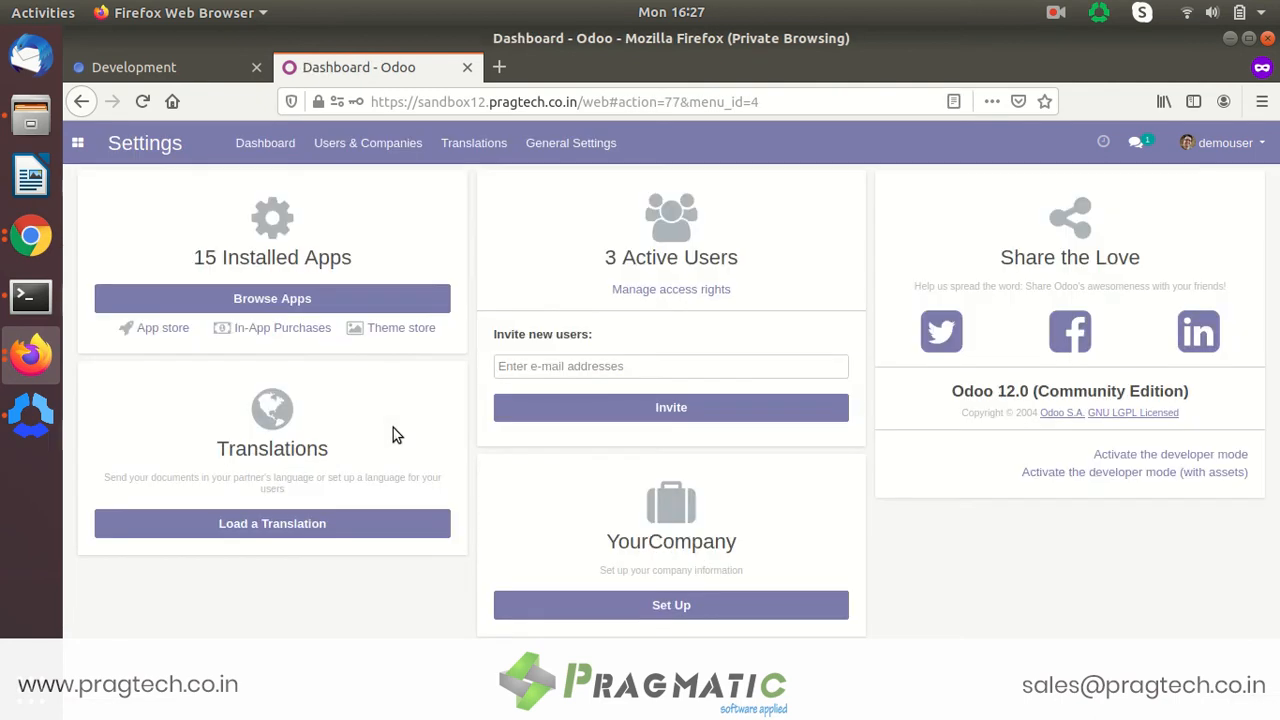
pyautogui.click(384, 150)
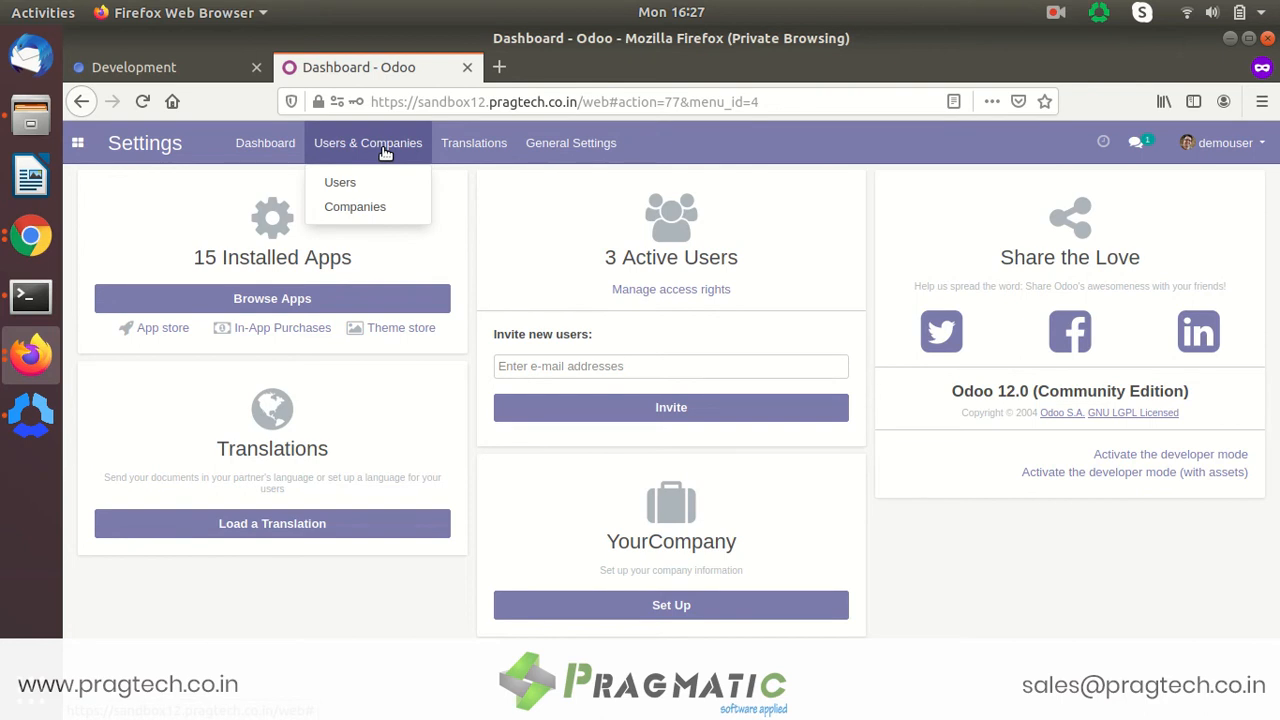
pyautogui.click(378, 204)
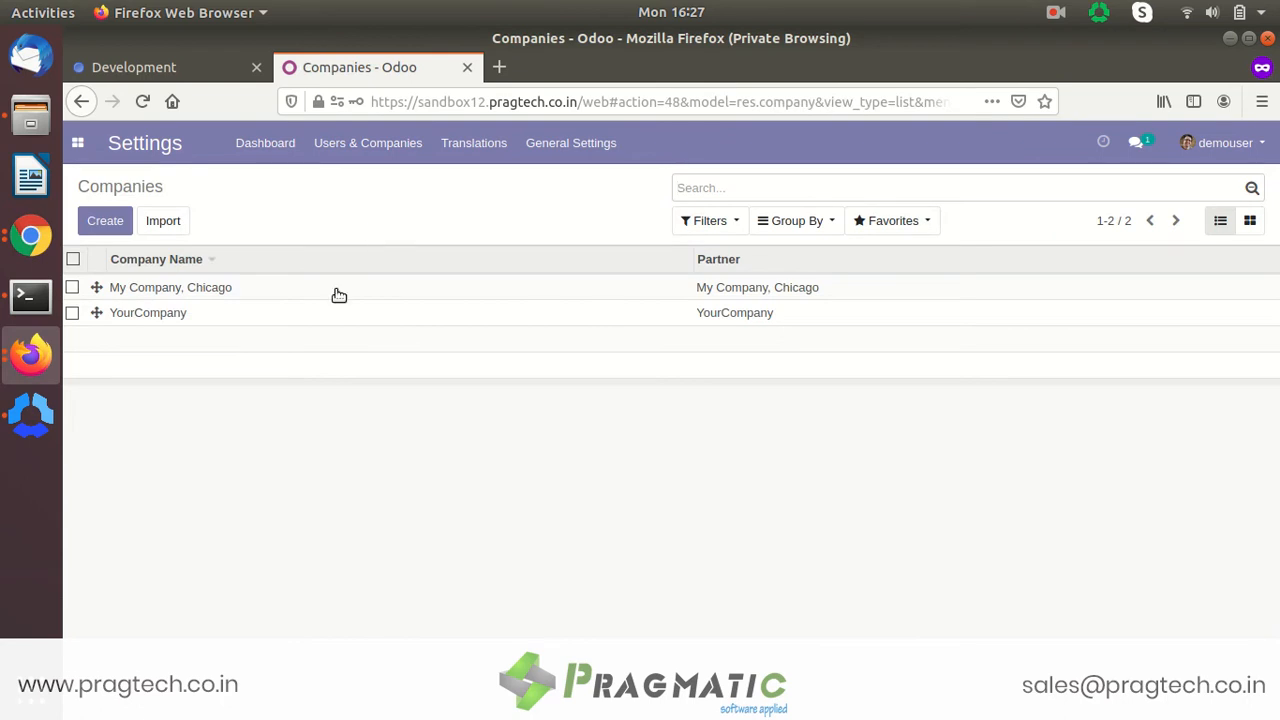
pyautogui.click(332, 320)
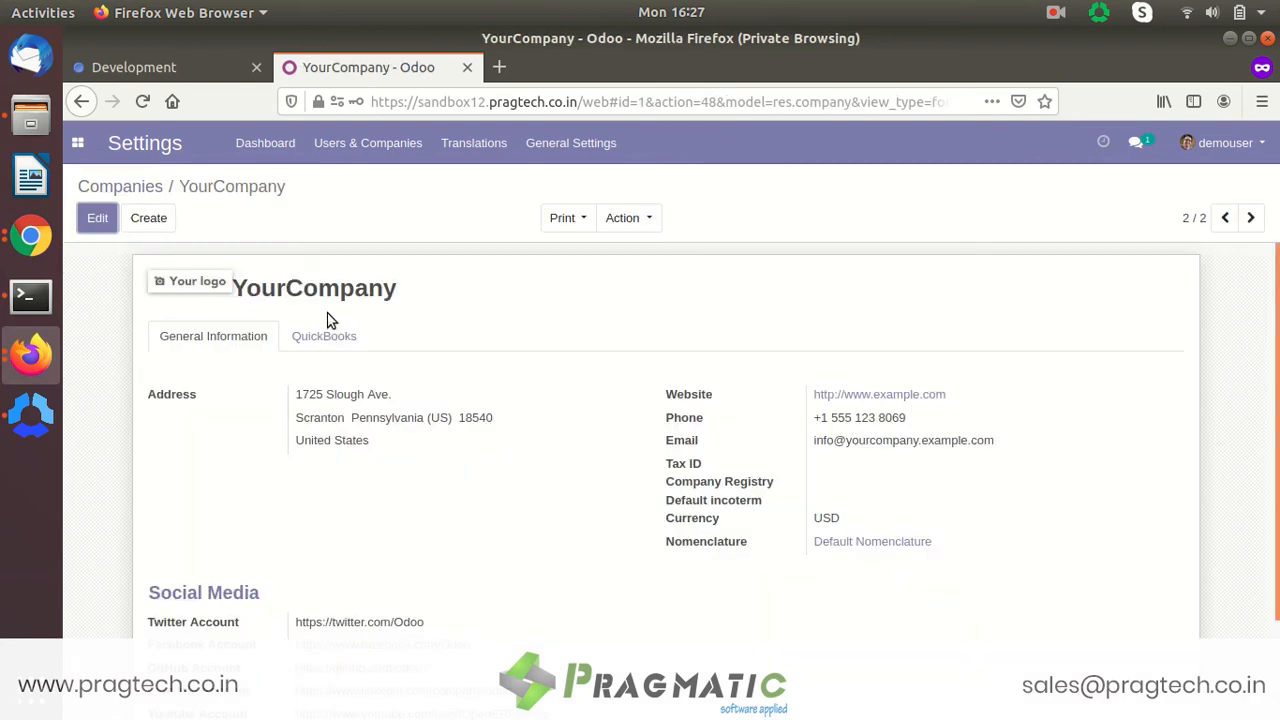
pyautogui.click(100, 218)
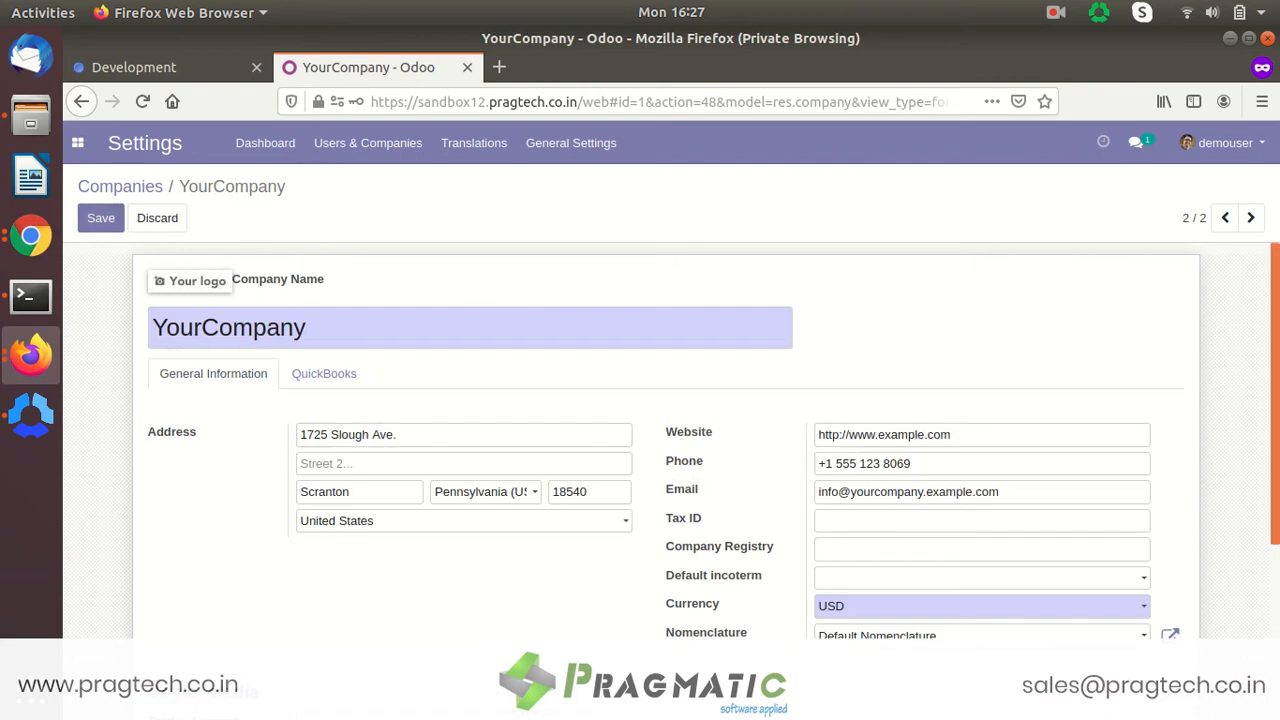
pyautogui.scroll(-3, 679, 365)
pyautogui.scroll(1, 679, 365)
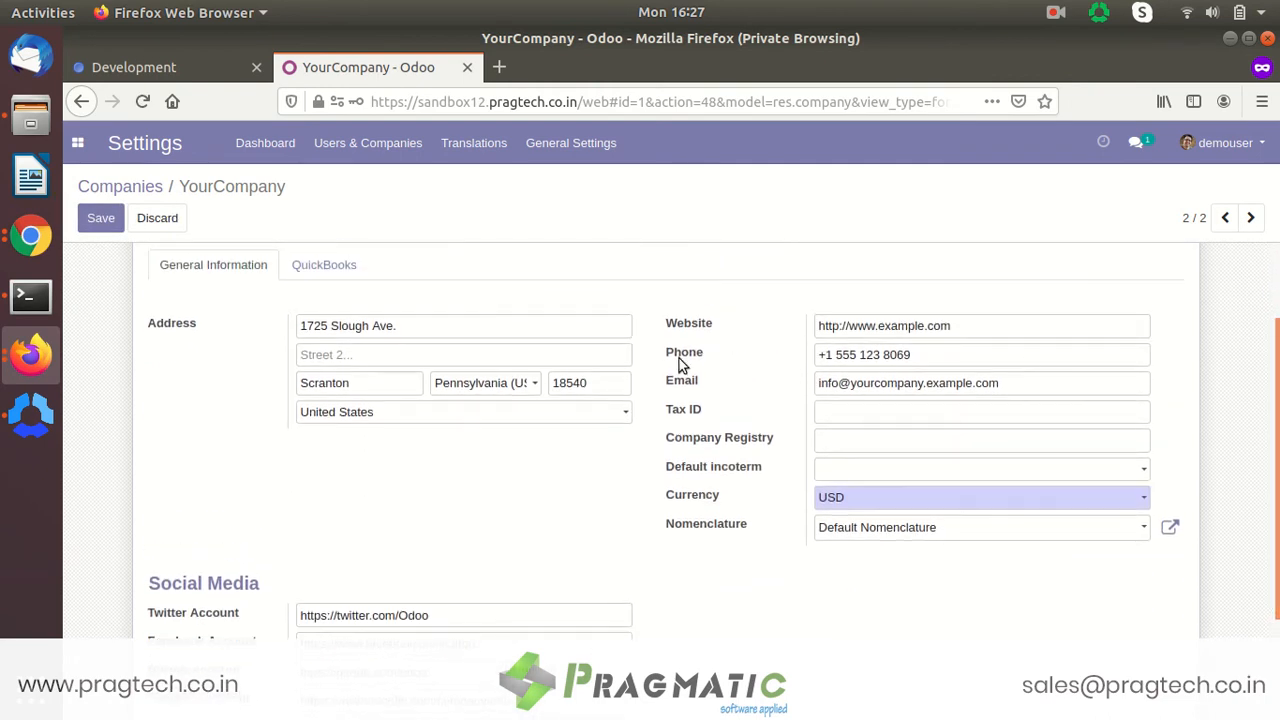
# - Examine YourCompany's QuickBooks configuration, including the import options, account configuration and credentials
pyautogui.click(340, 262)
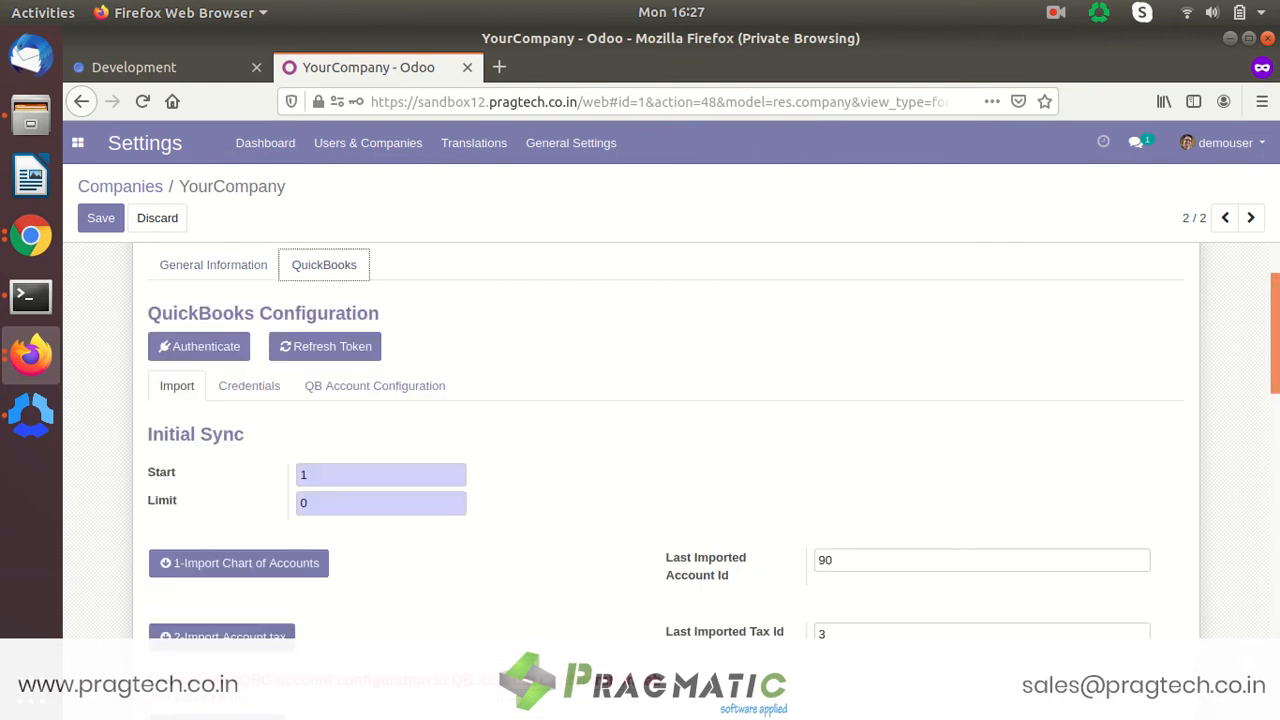
pyautogui.click(270, 387)
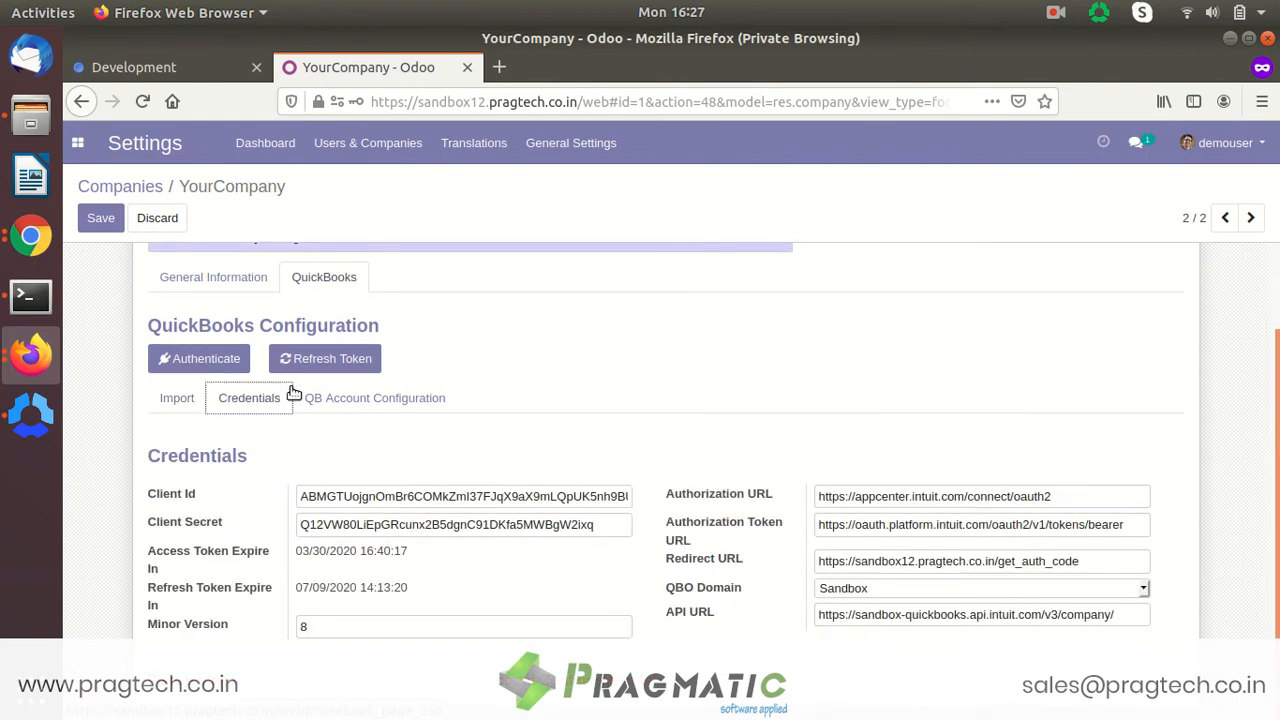
pyautogui.click(345, 397)
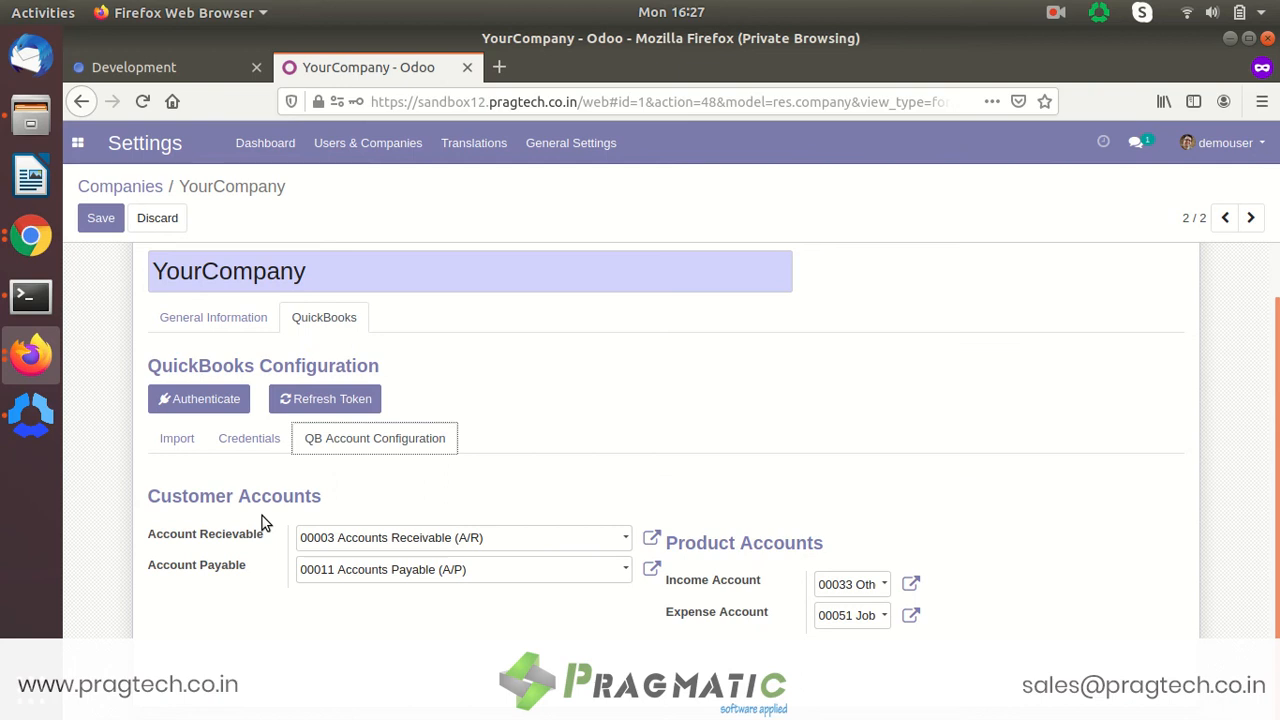
pyautogui.click(264, 470)
pyautogui.click(266, 451)
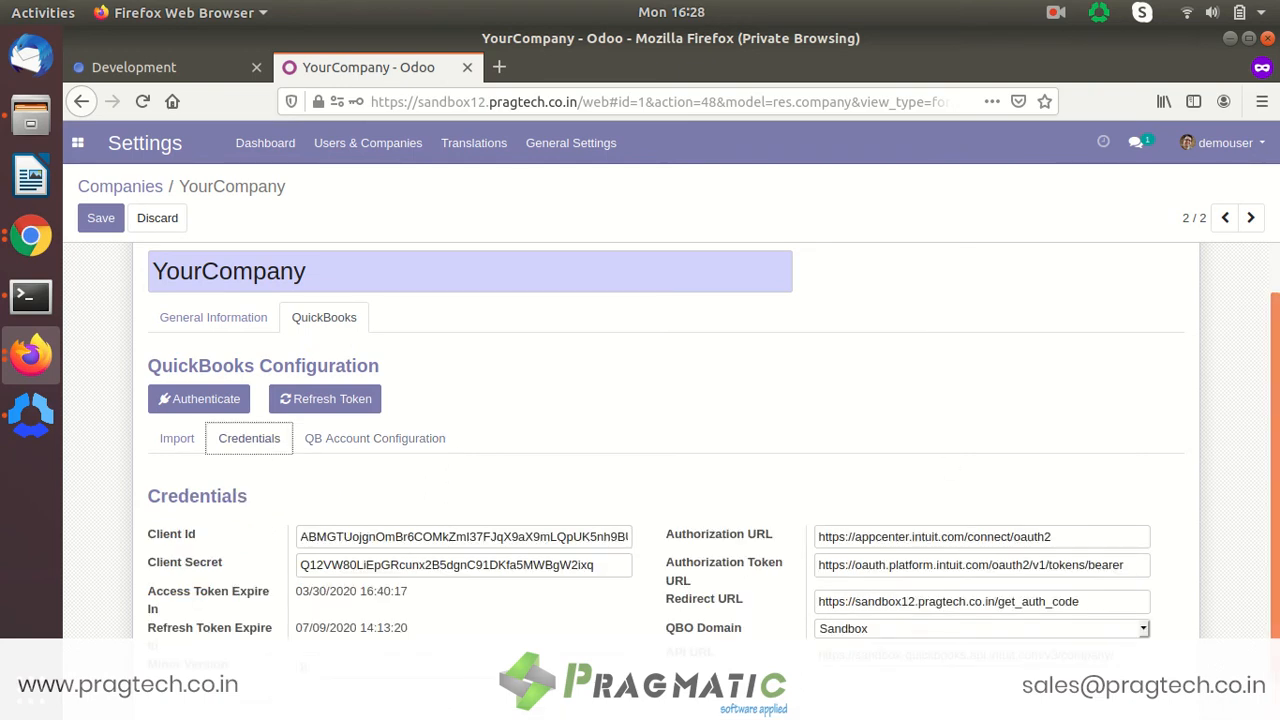
pyautogui.scroll(-1, 478, 422)
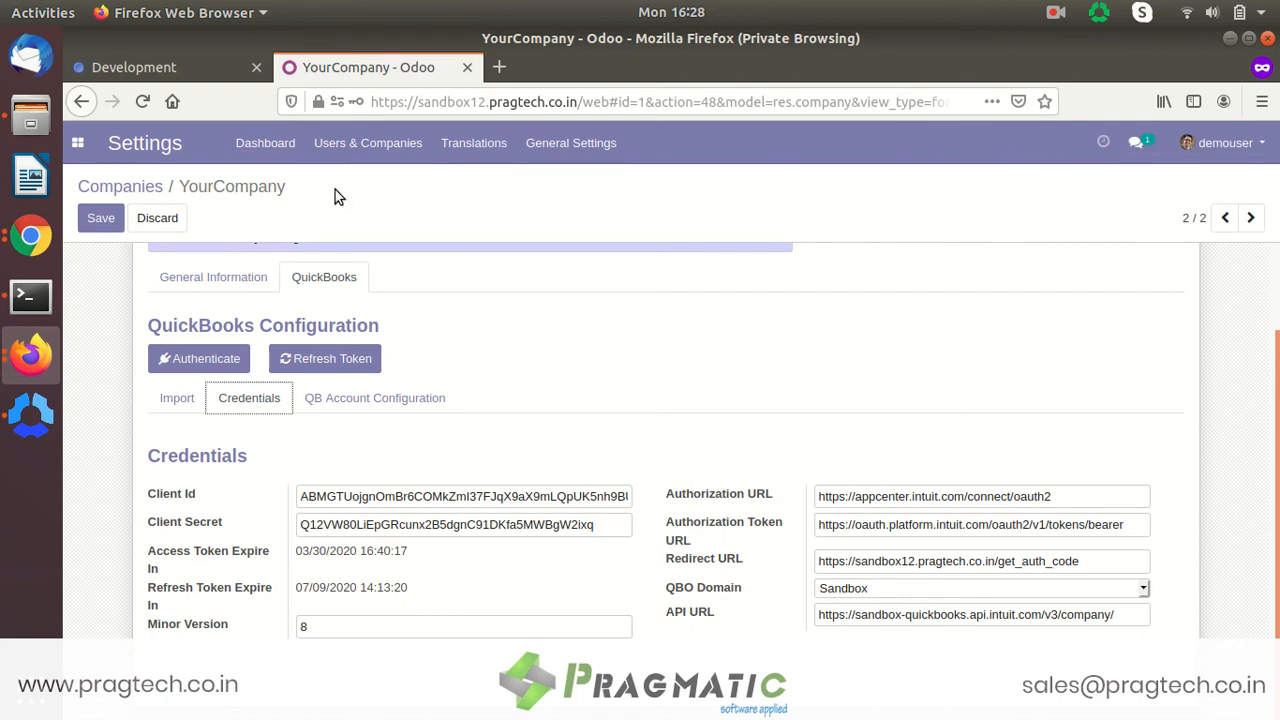
# - Copy the client secret from the Demo 1 app's development Keys & OAuth page and return to Odoo's QuickBooks credentials
pyautogui.click(163, 67)
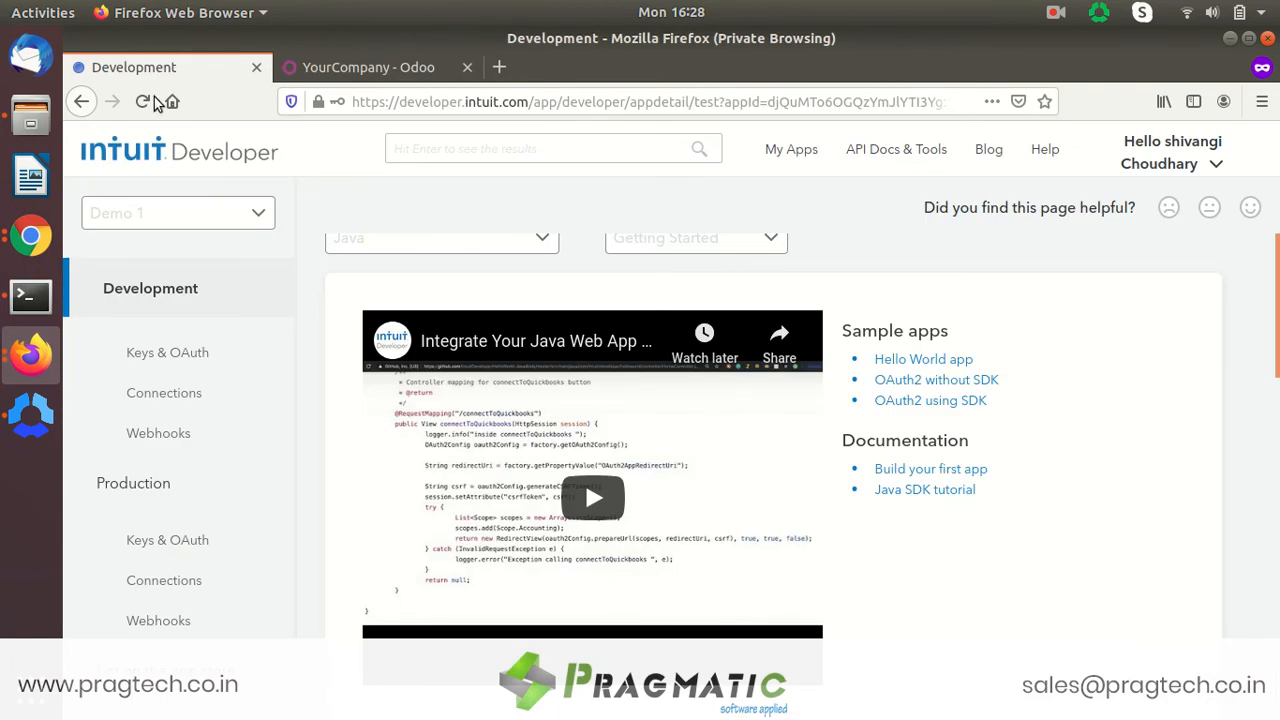
pyautogui.click(172, 354)
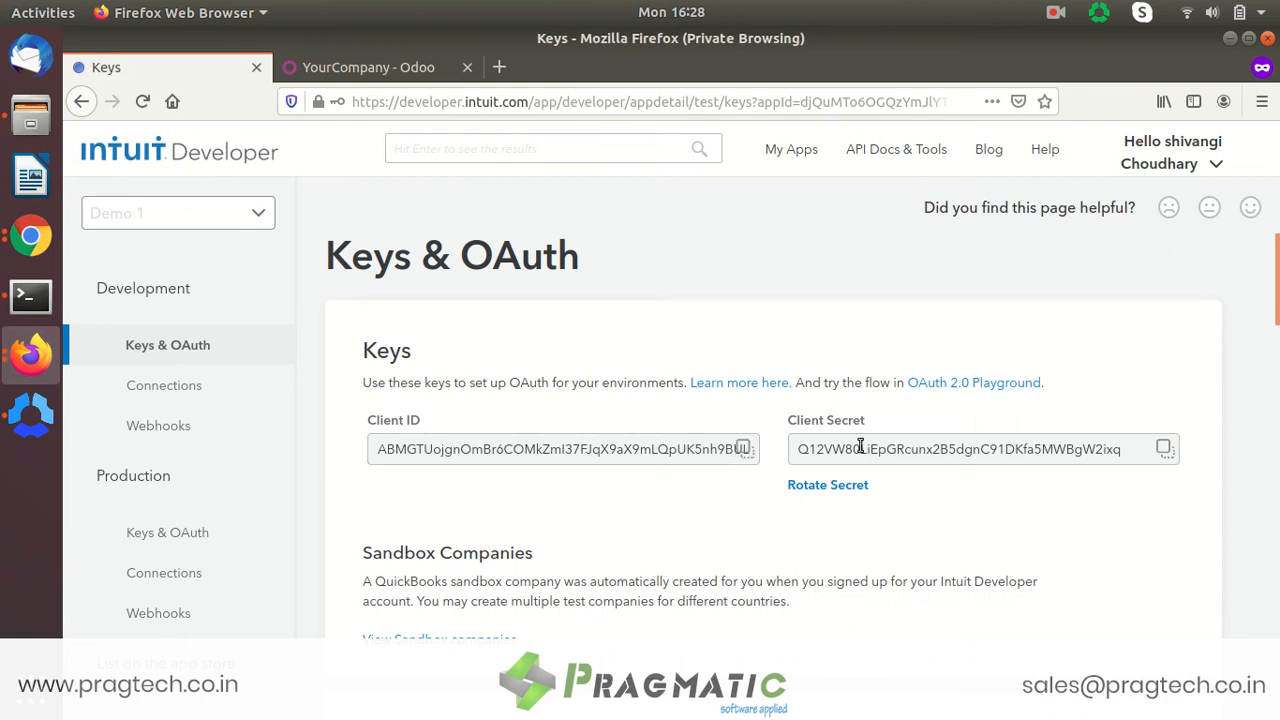
pyautogui.click(1166, 450)
pyautogui.click(405, 67)
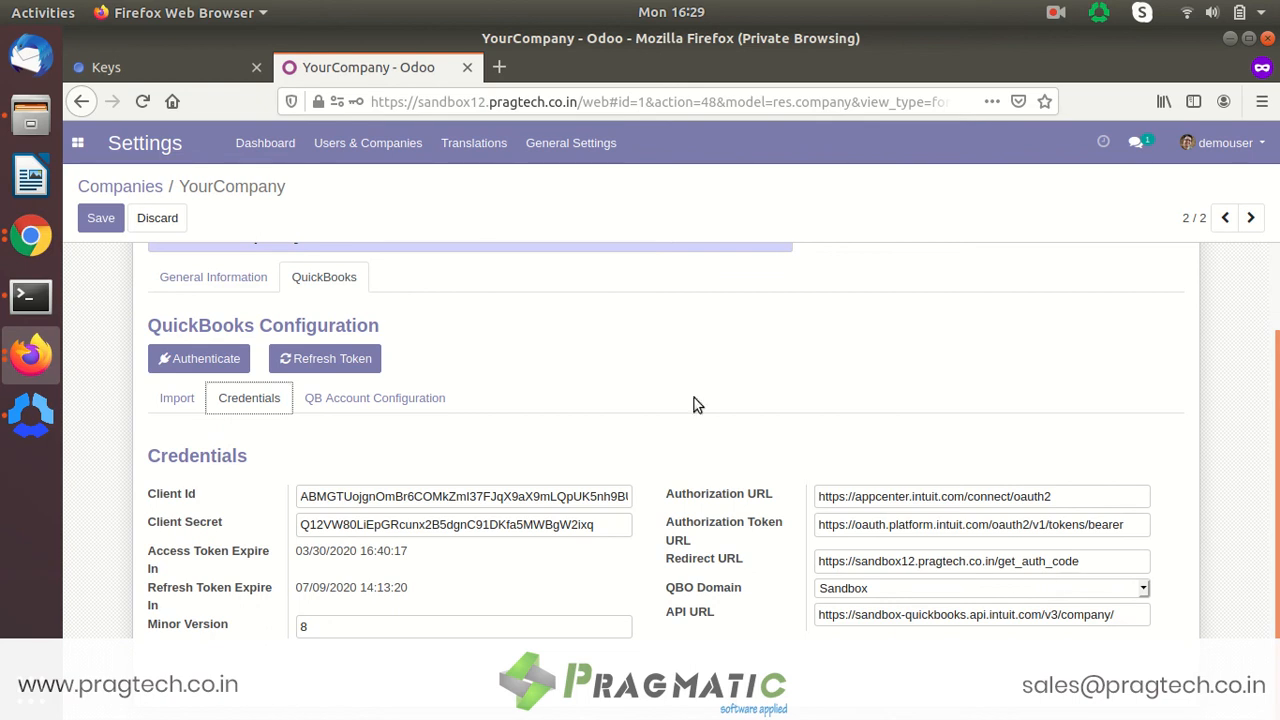
# - Check the redirect URI registered for the Demo 1 app on the Intuit Developer site
pyautogui.click(211, 64)
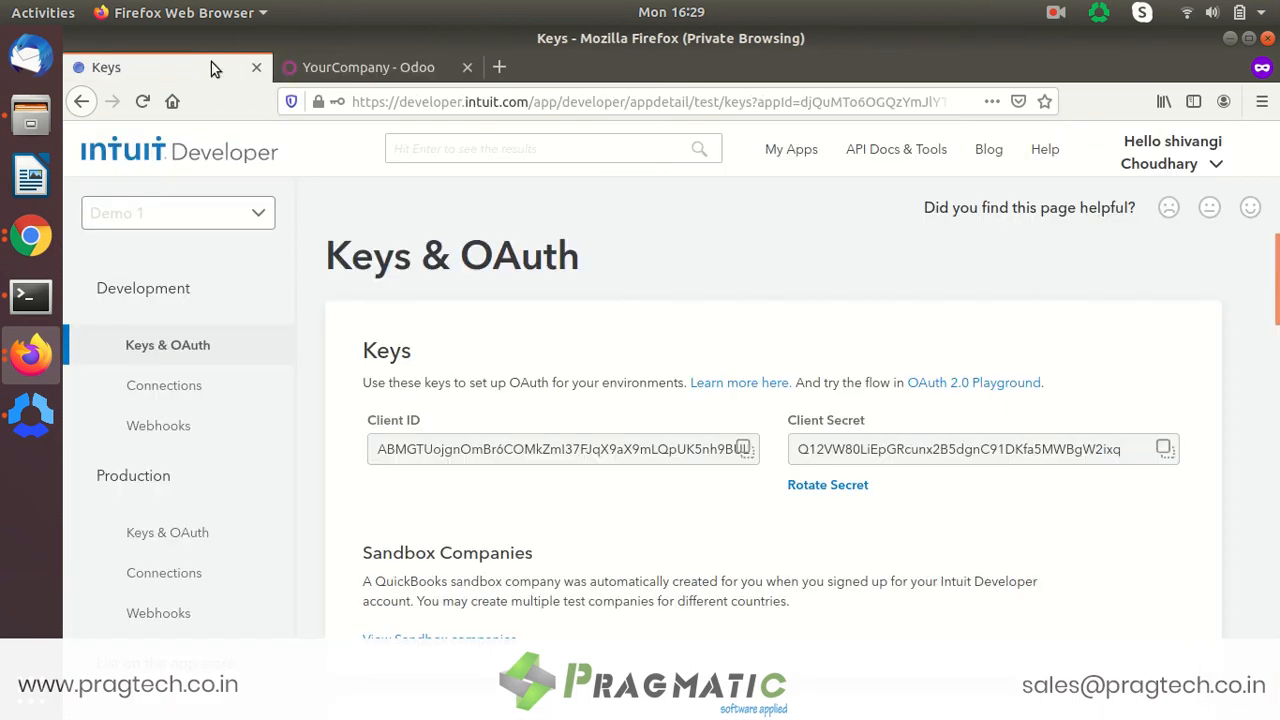
pyautogui.scroll(-4, 1212, 372)
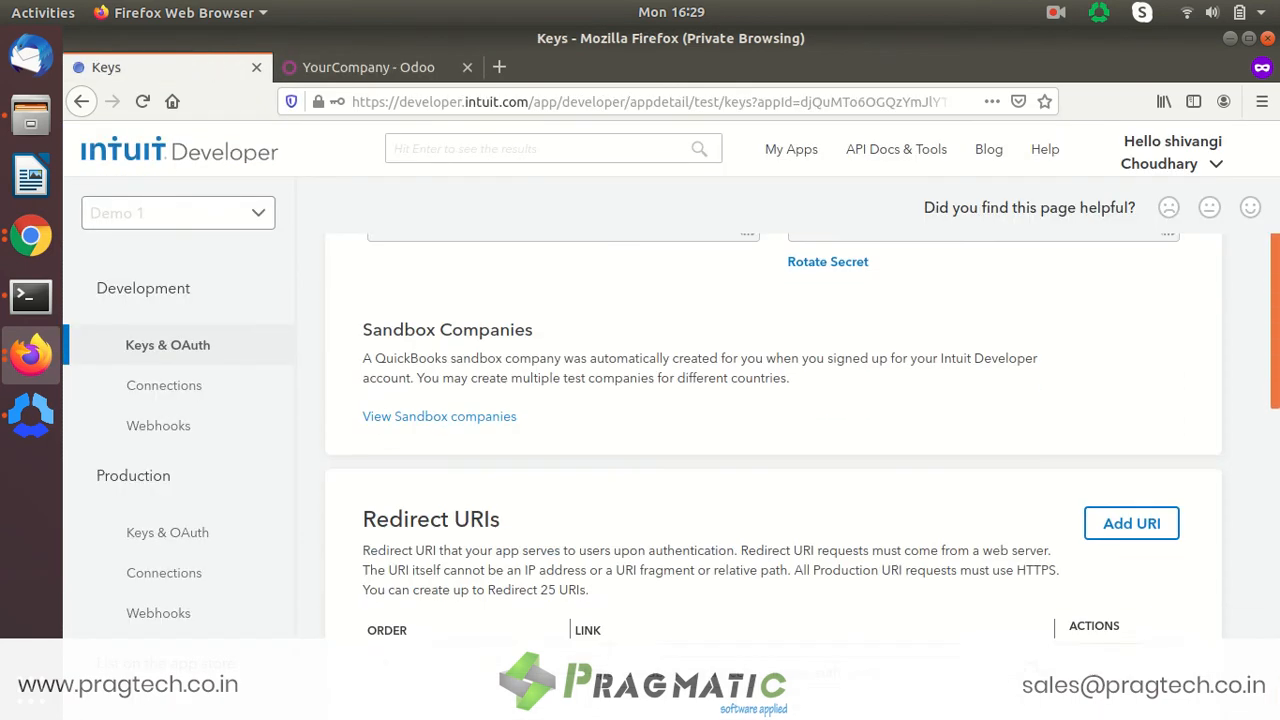
pyautogui.scroll(-2, 1212, 460)
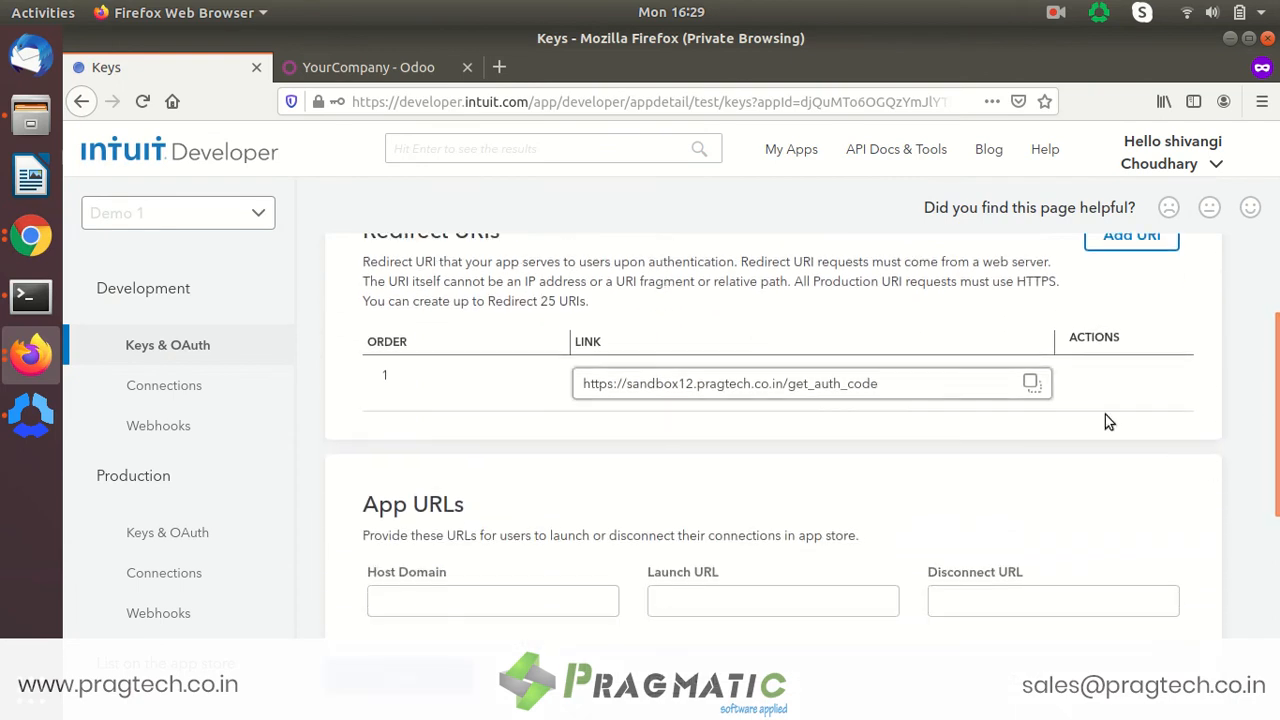
pyautogui.scroll(1, 650, 429)
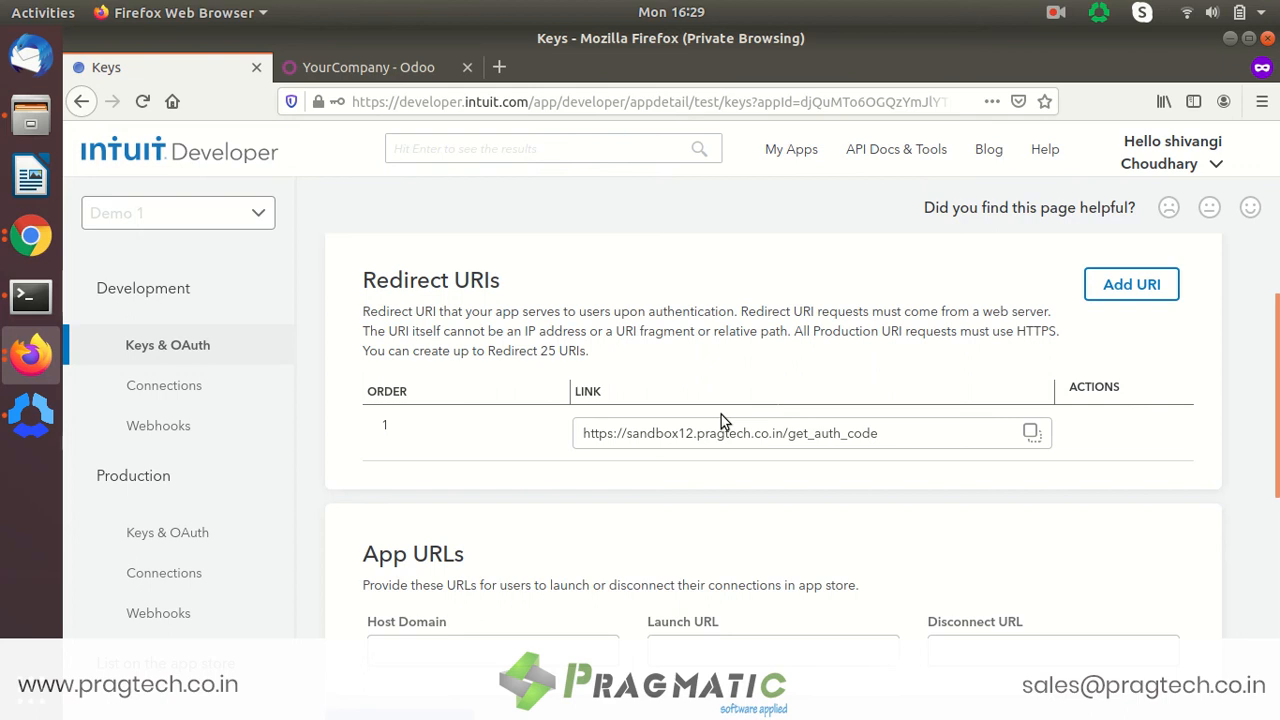
# - Save the YourCompany record in Odoo, authenticate it with QuickBooks and close the authentication page
pyautogui.click(393, 70)
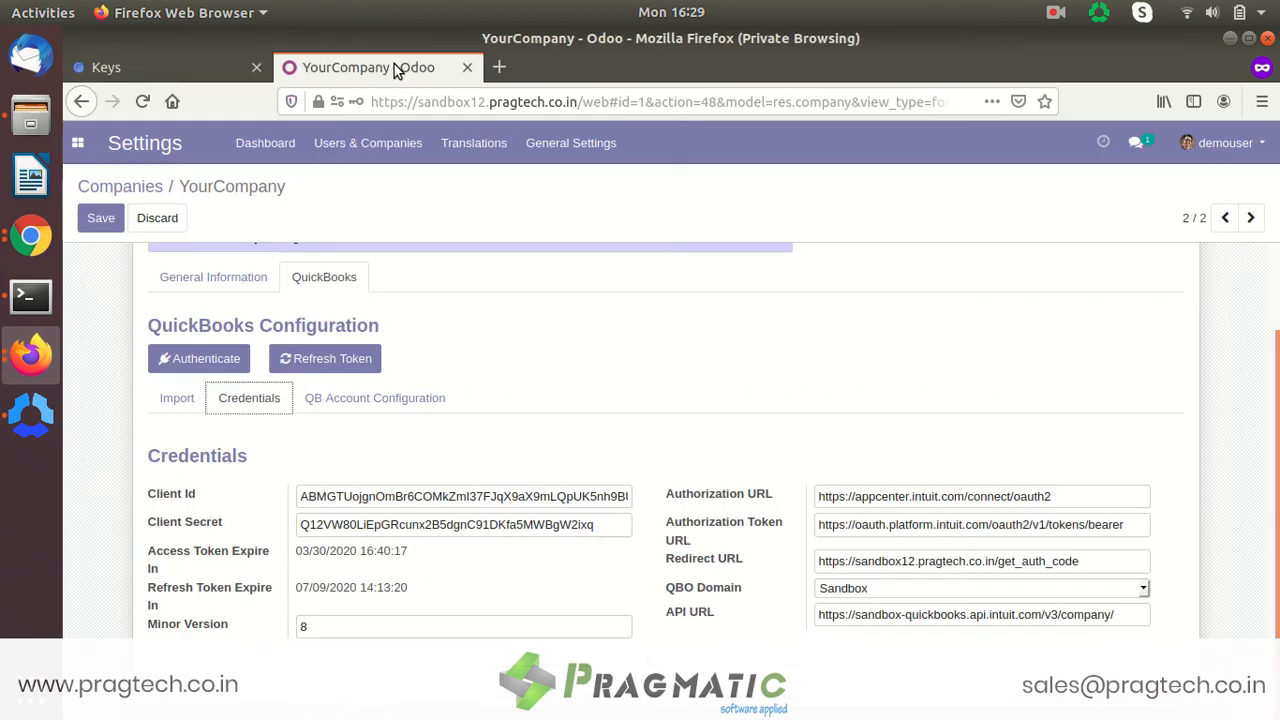
pyautogui.click(101, 220)
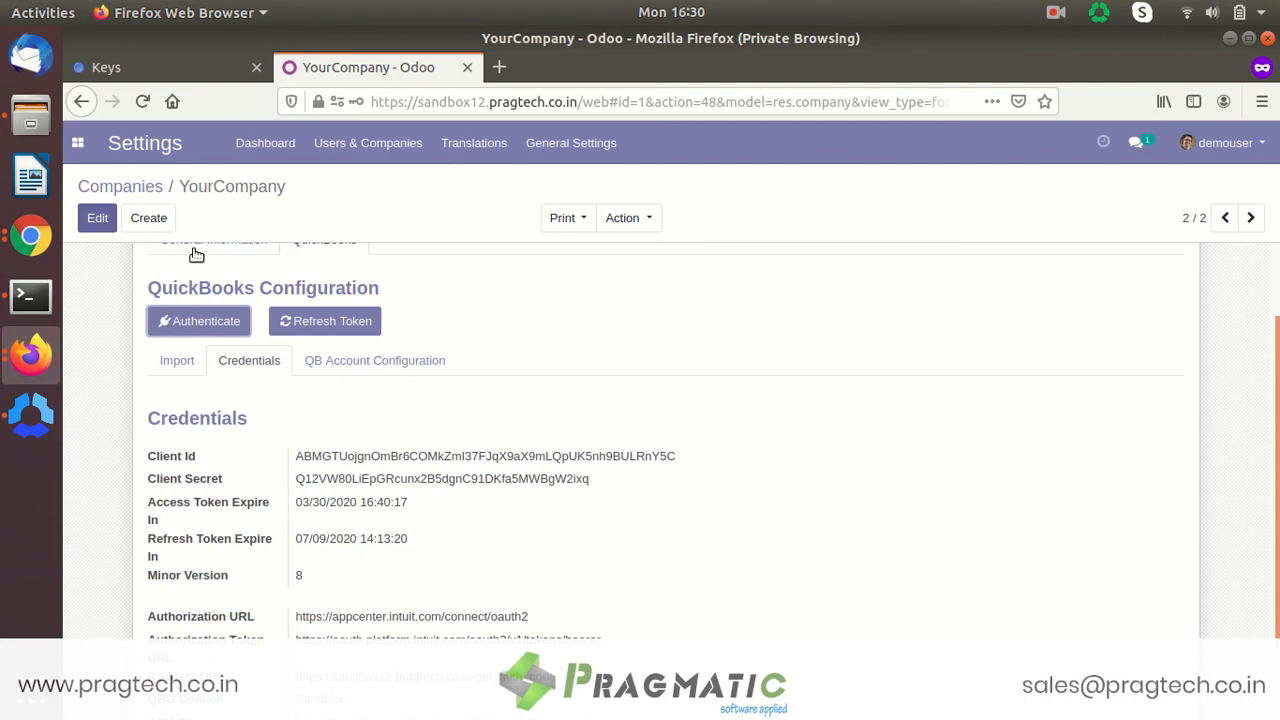
pyautogui.click(193, 323)
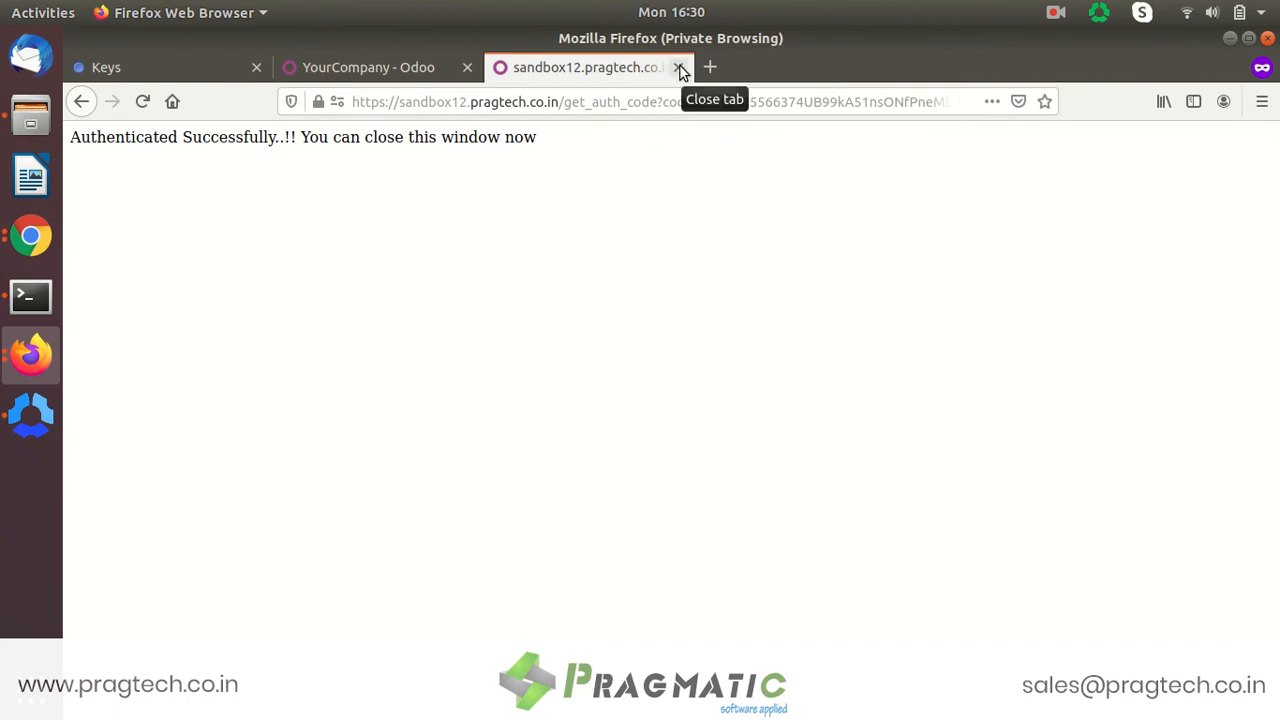
pyautogui.click(679, 68)
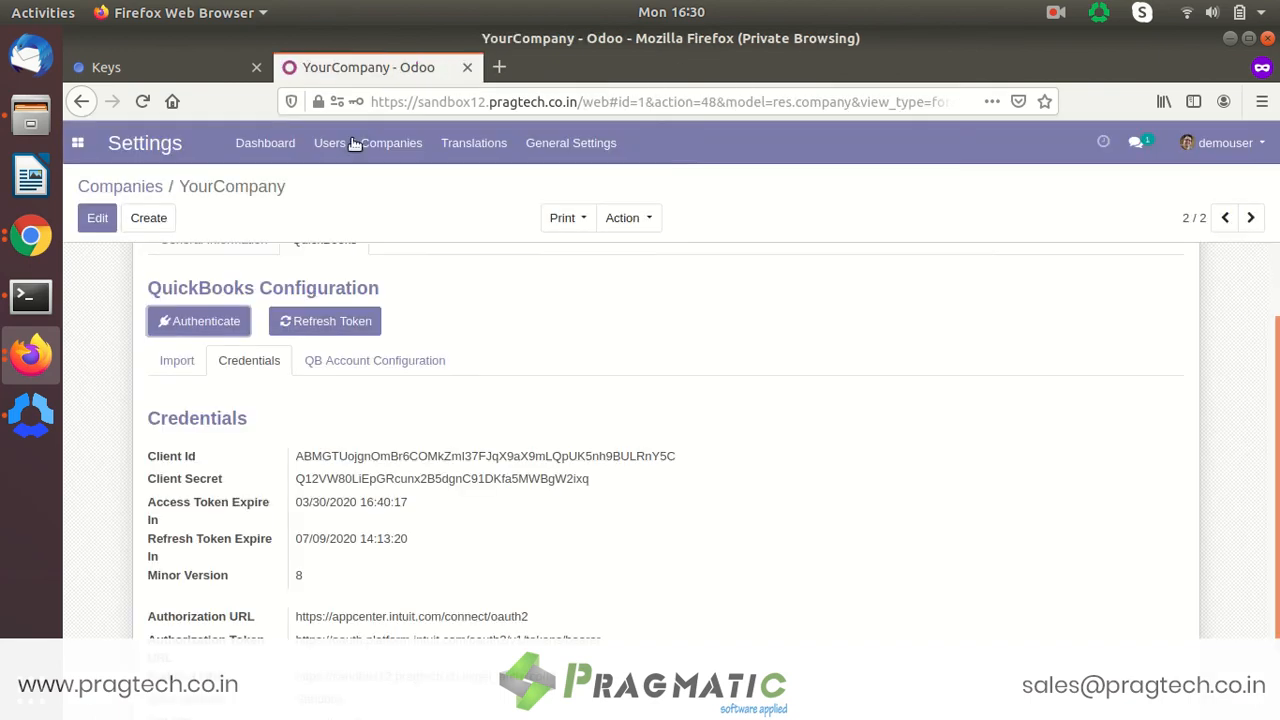
# - Switch to the Intuit Developer site and open the dashboard listing the account's apps
pyautogui.click(217, 75)
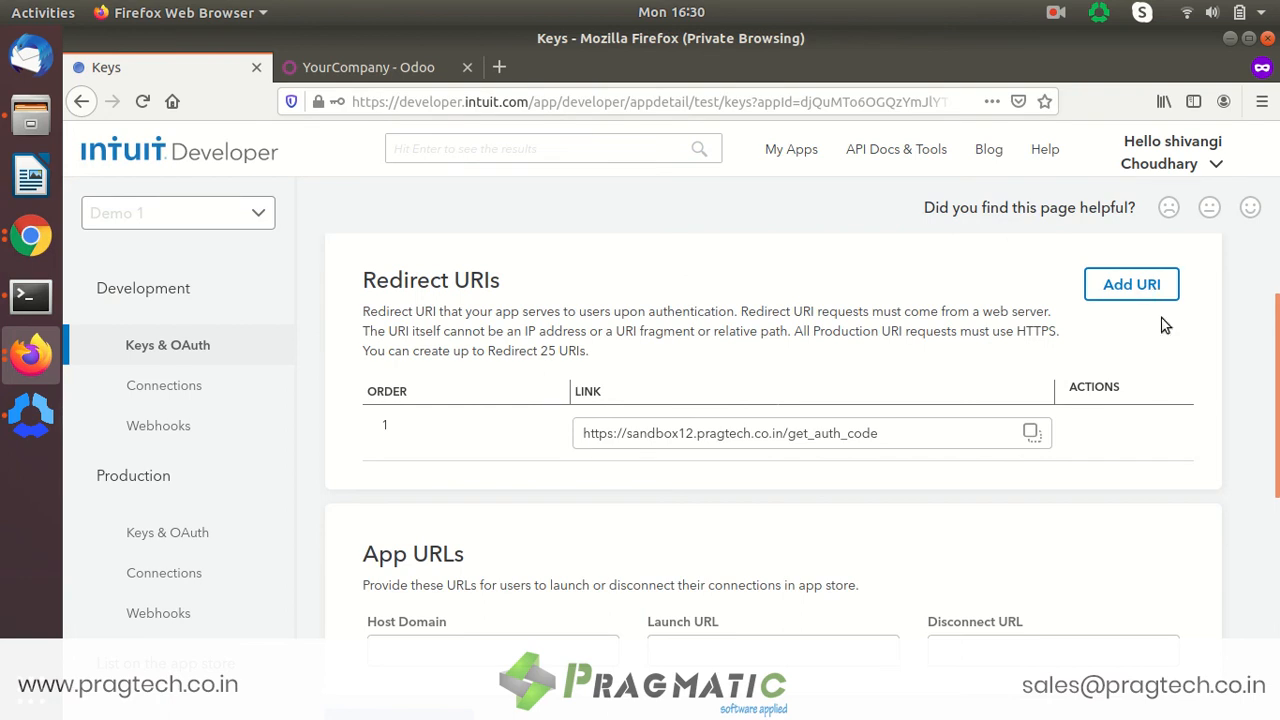
pyautogui.scroll(3, 688, 258)
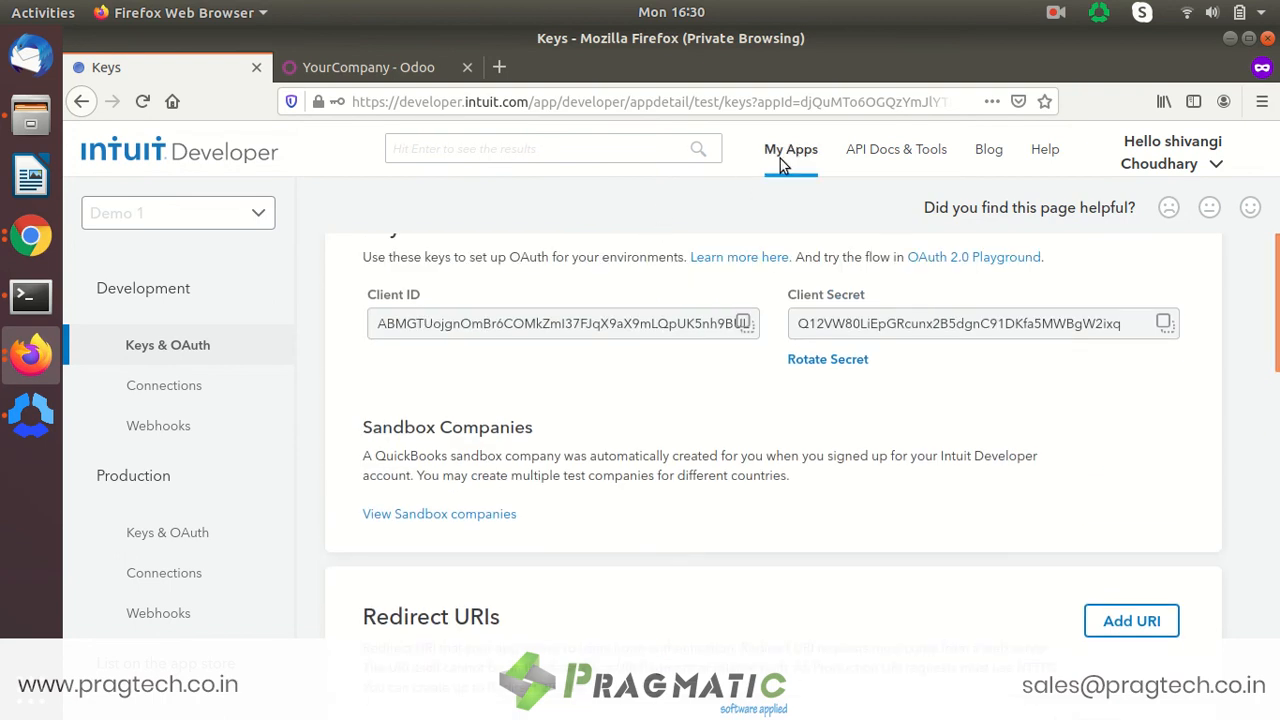
pyautogui.moveTo(849, 150)
pyautogui.click(813, 151)
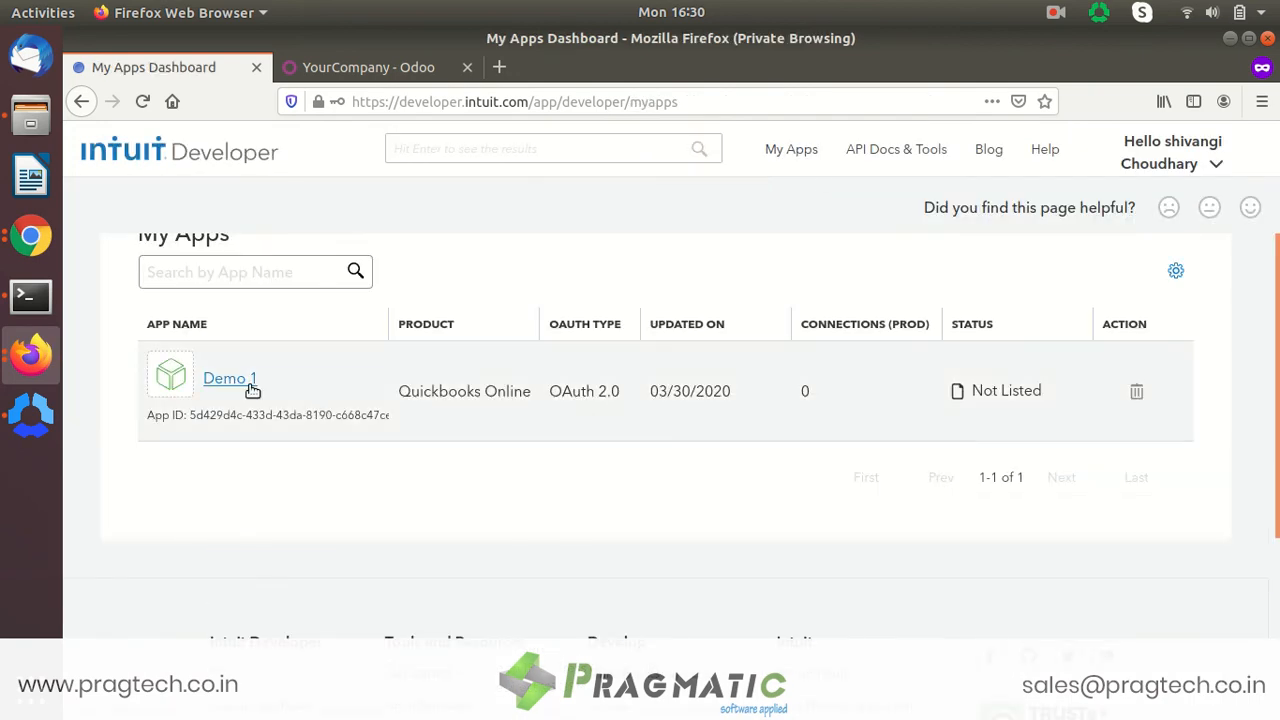
pyautogui.scroll(2, 666, 400)
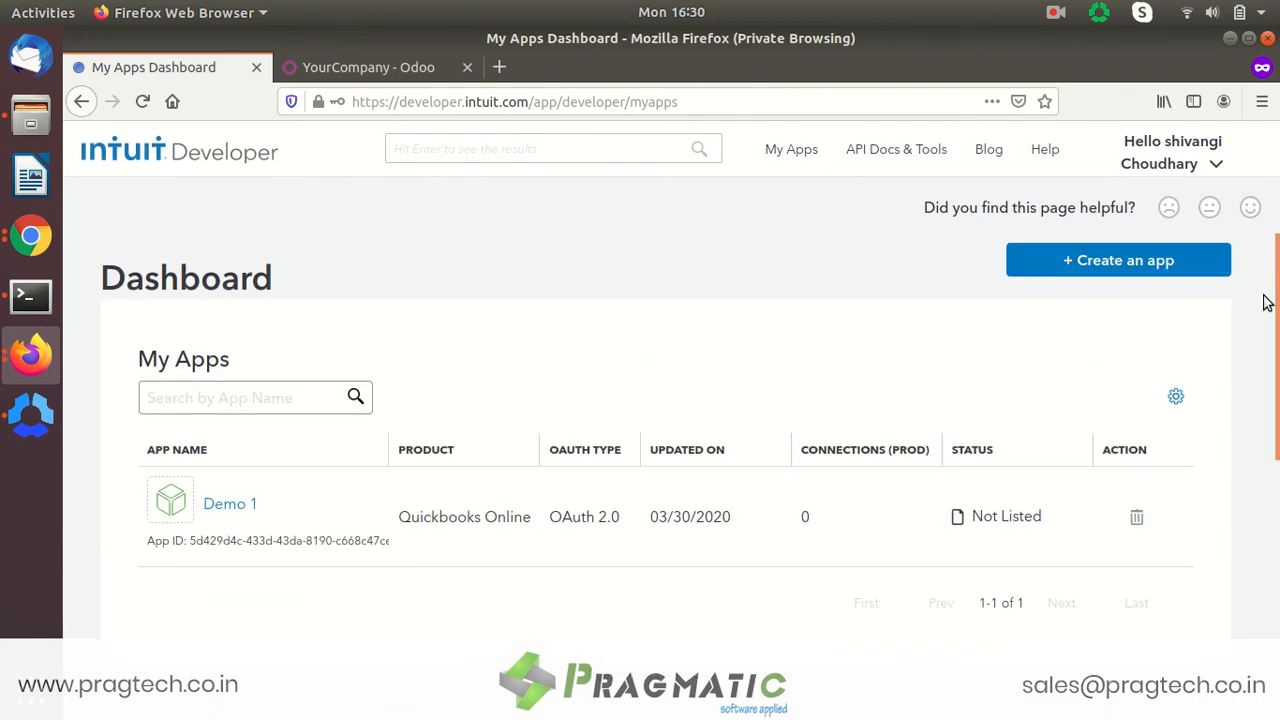
# - Go to the developer account's sandbox companies and open Sandbox Company_US_1 in QuickBooks
pyautogui.moveTo(921, 163)
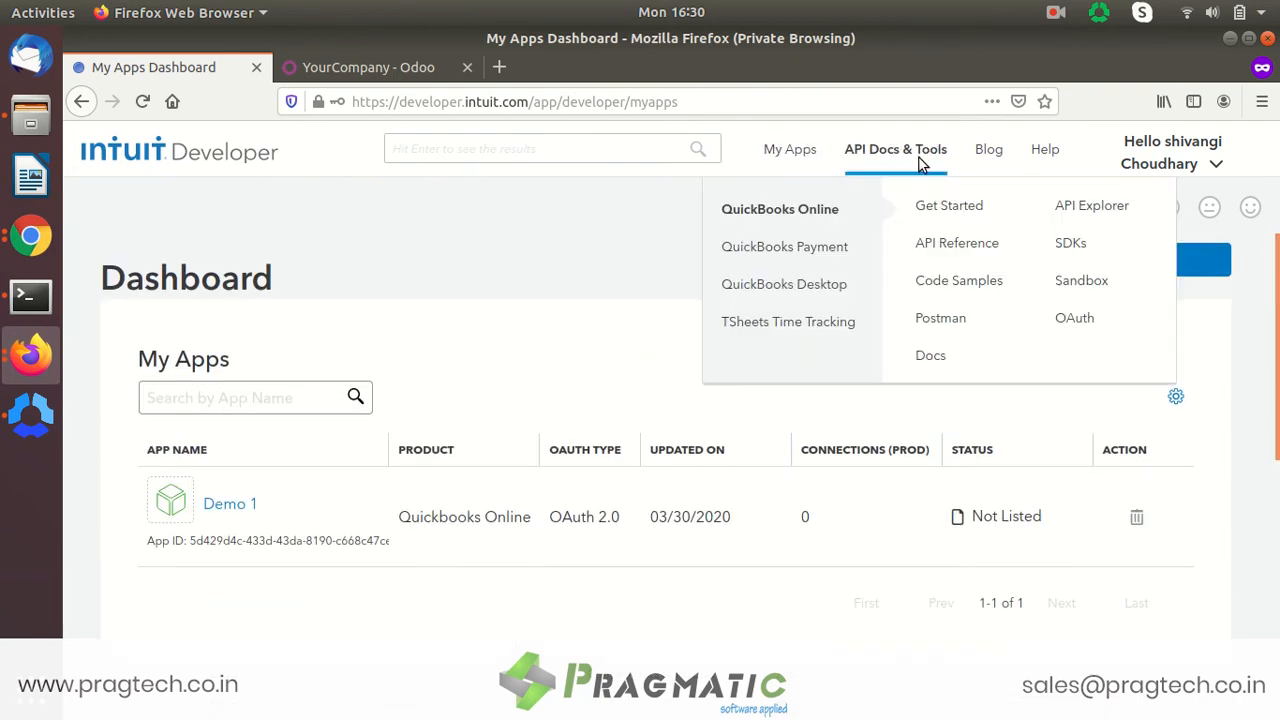
pyautogui.click(1055, 12)
pyautogui.click(1086, 105)
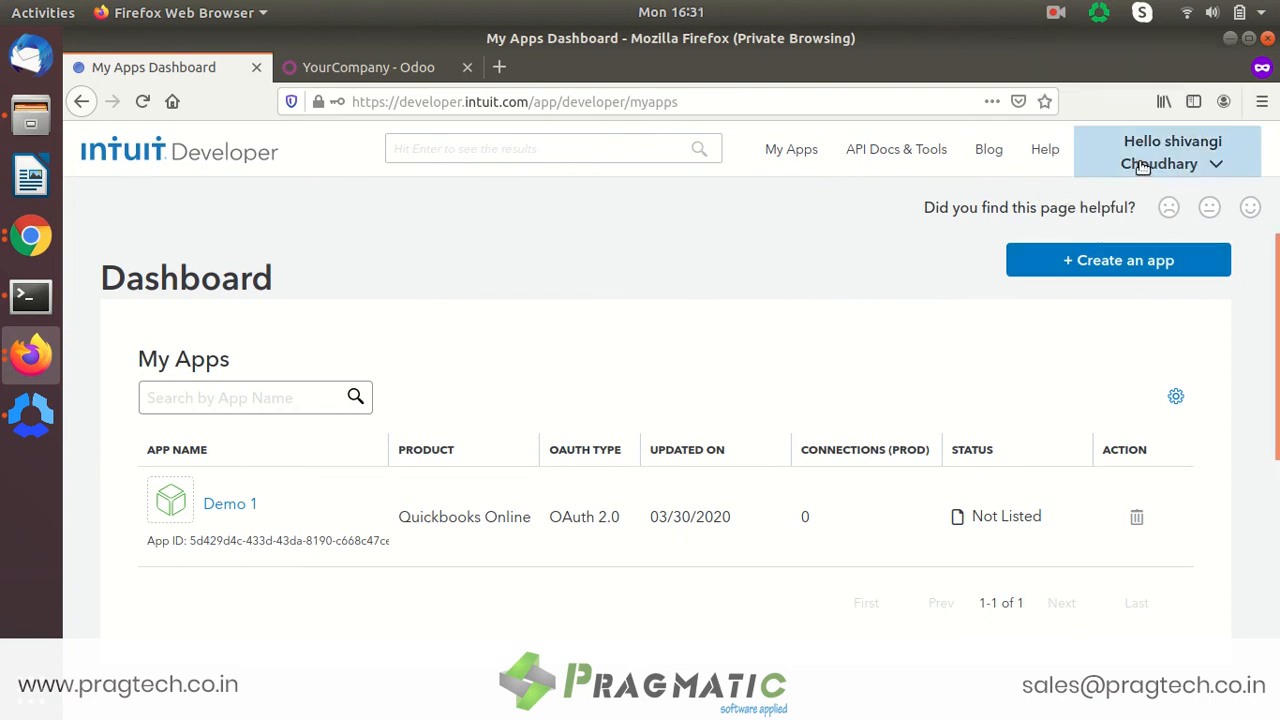
pyautogui.click(1142, 166)
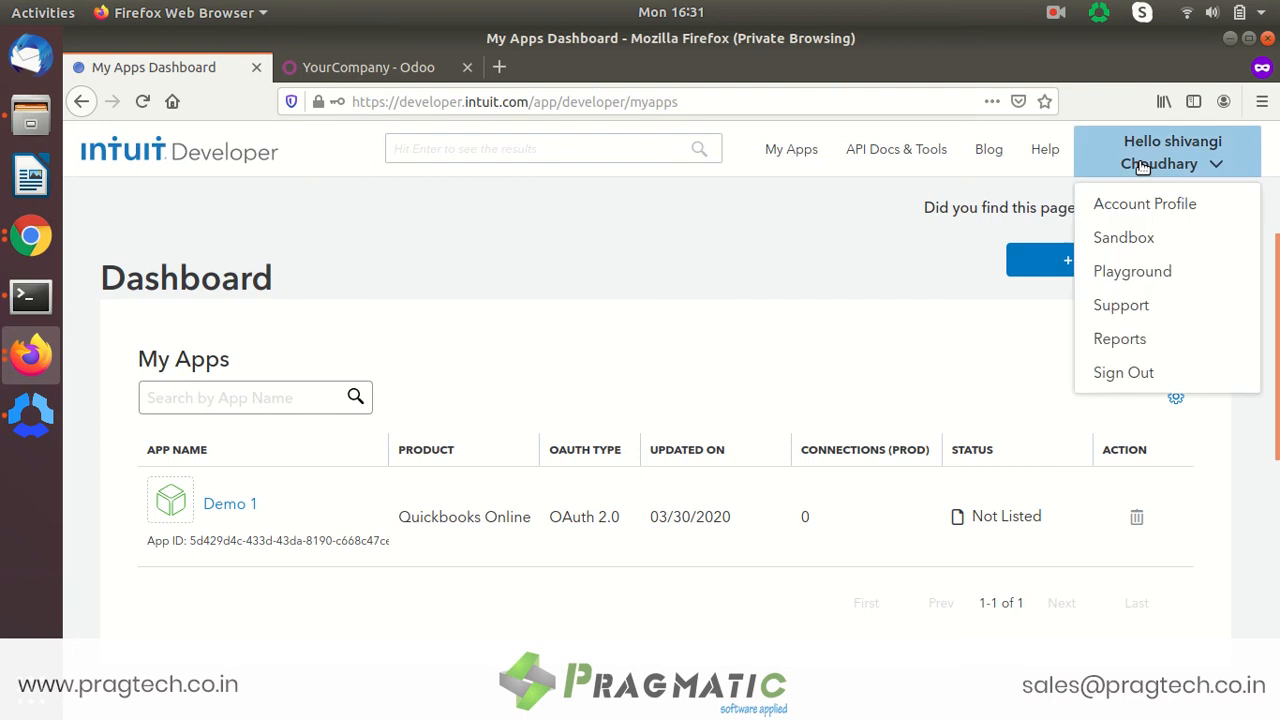
pyautogui.click(1141, 237)
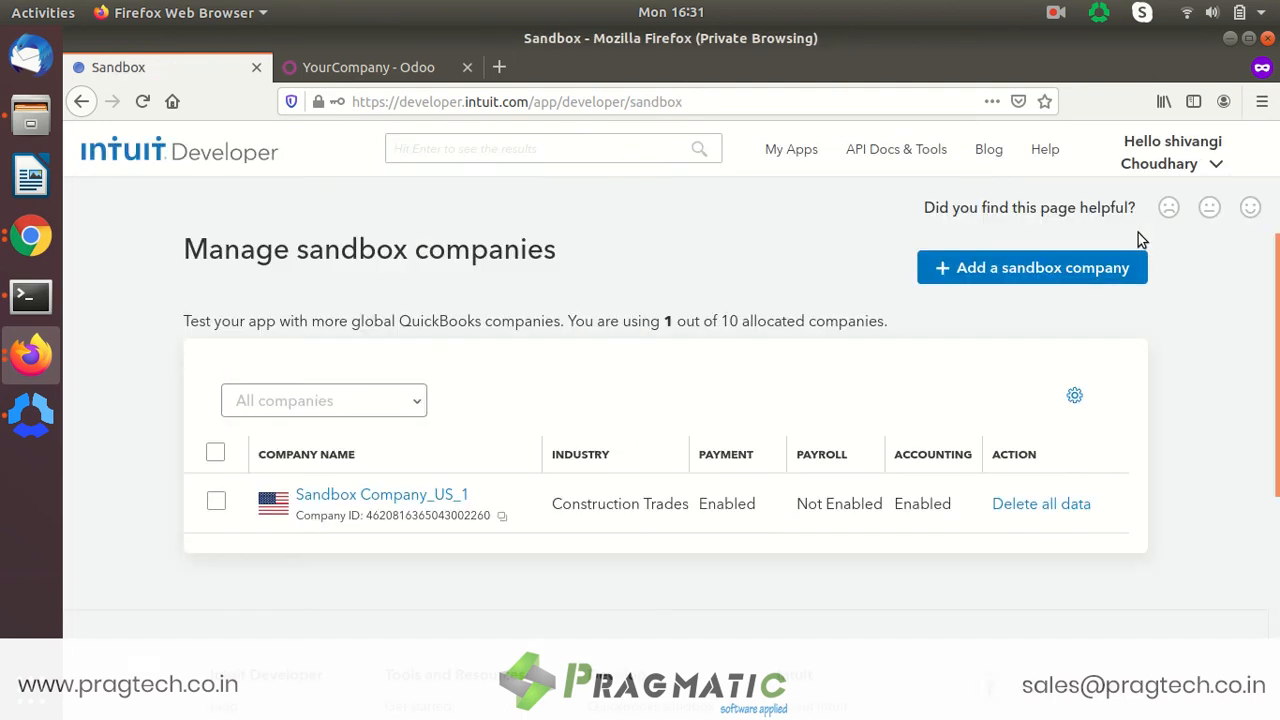
pyautogui.click(418, 506)
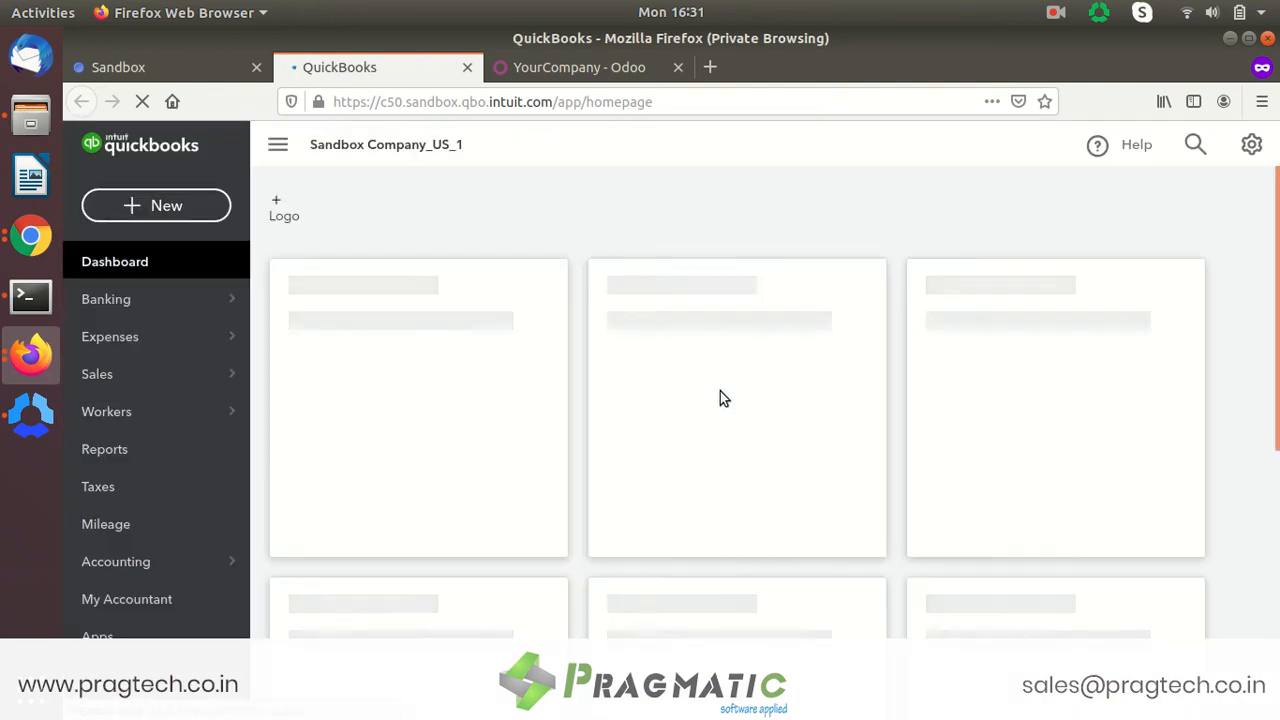
# - Open the chart of accounts of the sandbox company and look through the listed accounts
pyautogui.moveTo(150, 563)
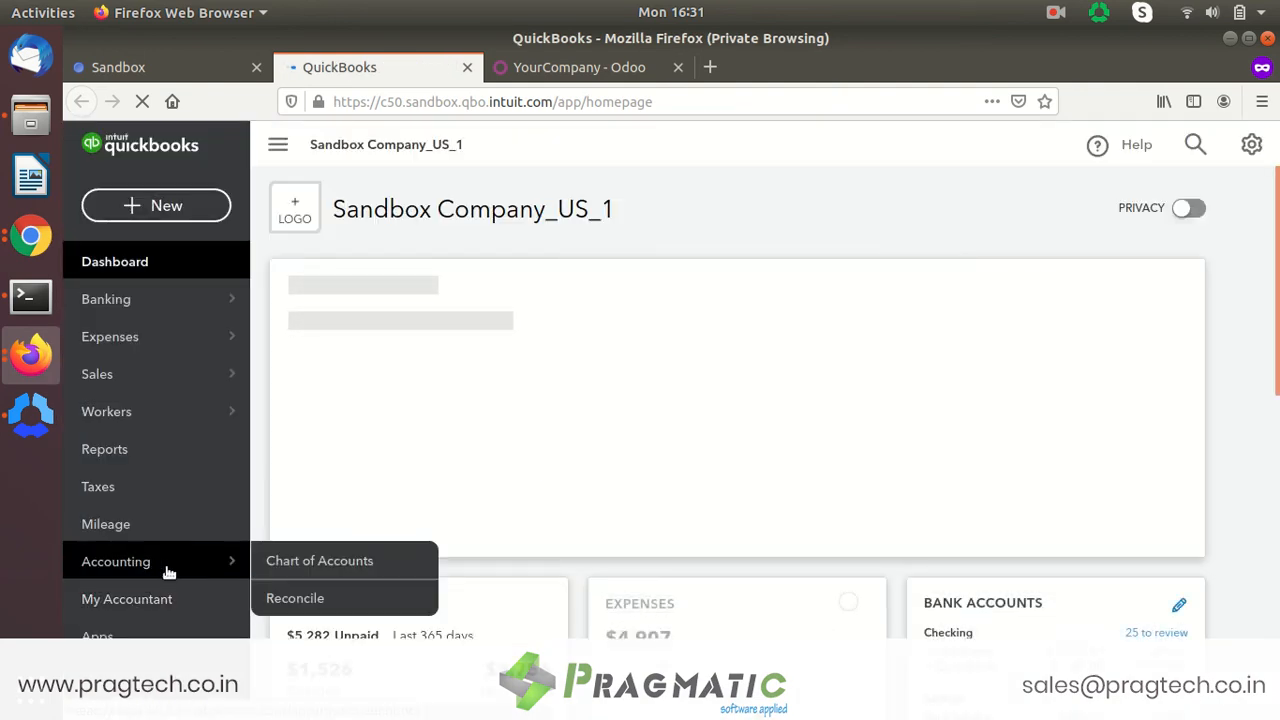
pyautogui.click(307, 561)
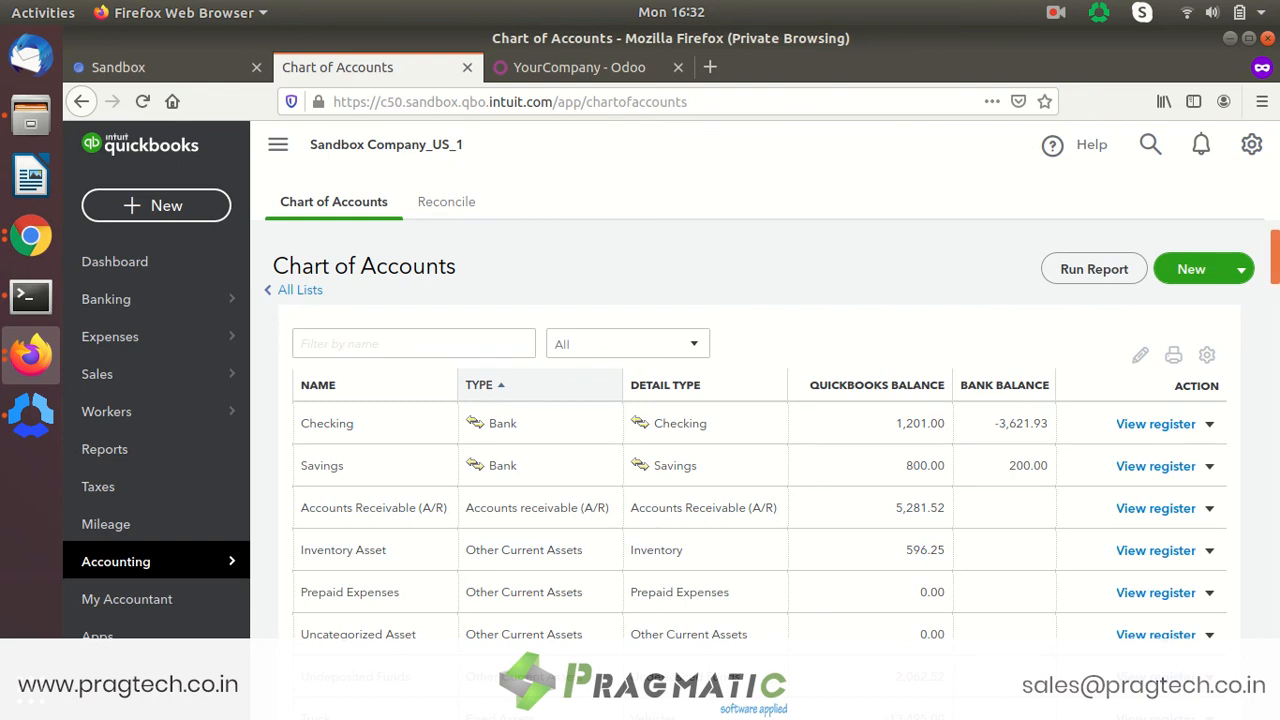
pyautogui.scroll(-3, 760, 450)
pyautogui.scroll(-20, 760, 450)
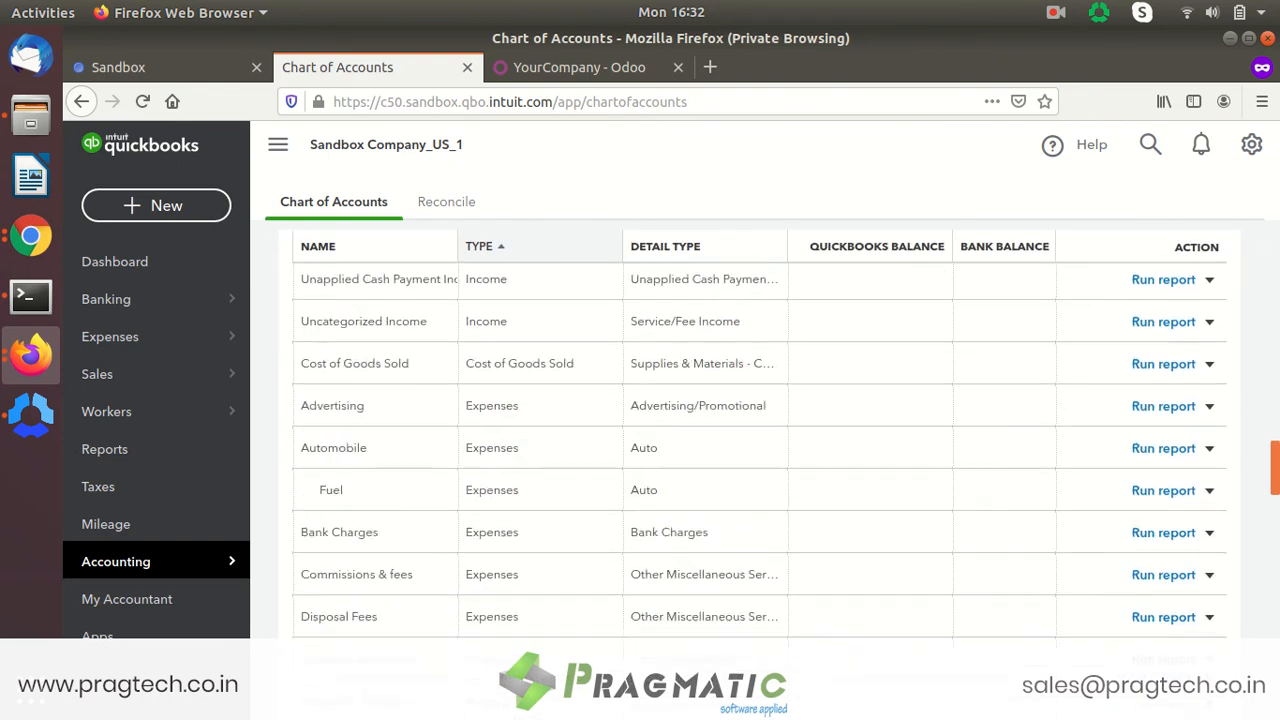
pyautogui.scroll(-2, 760, 450)
pyautogui.scroll(20, 760, 450)
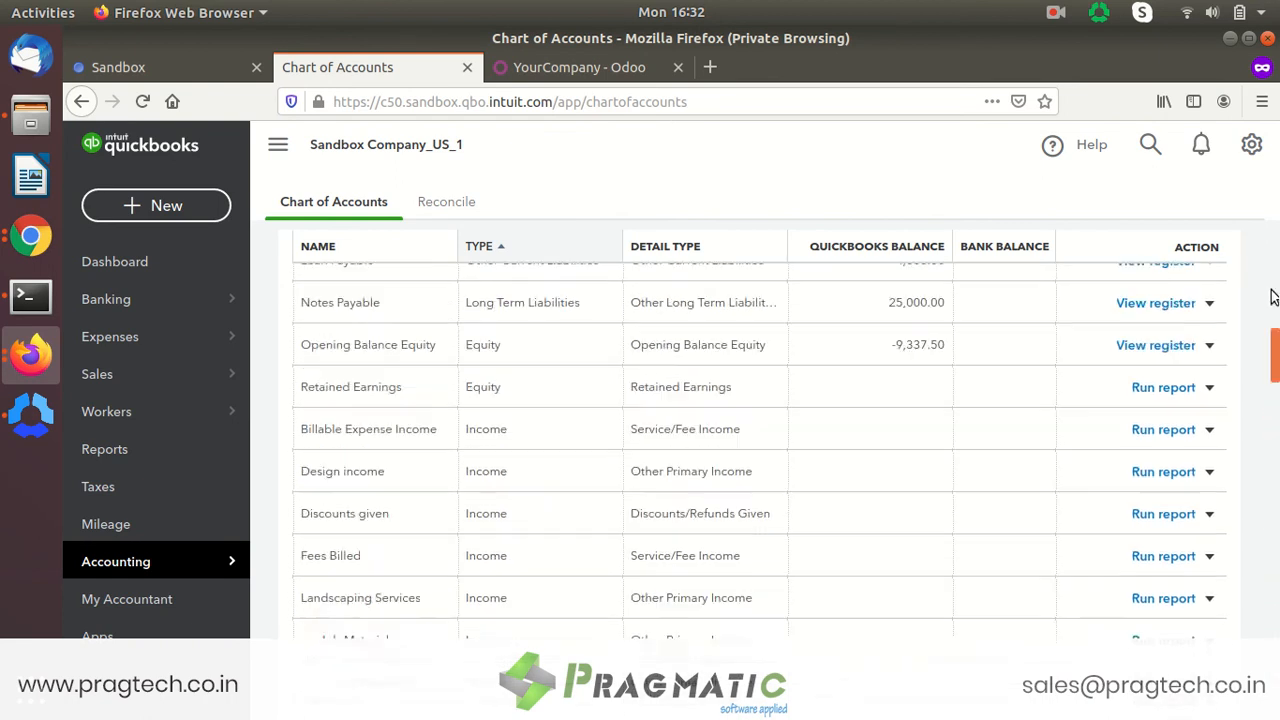
# - Put the chart of accounts into batch edit mode, check that every account has a number, save the list and return to YourCompany in Odoo
pyautogui.click(1139, 355)
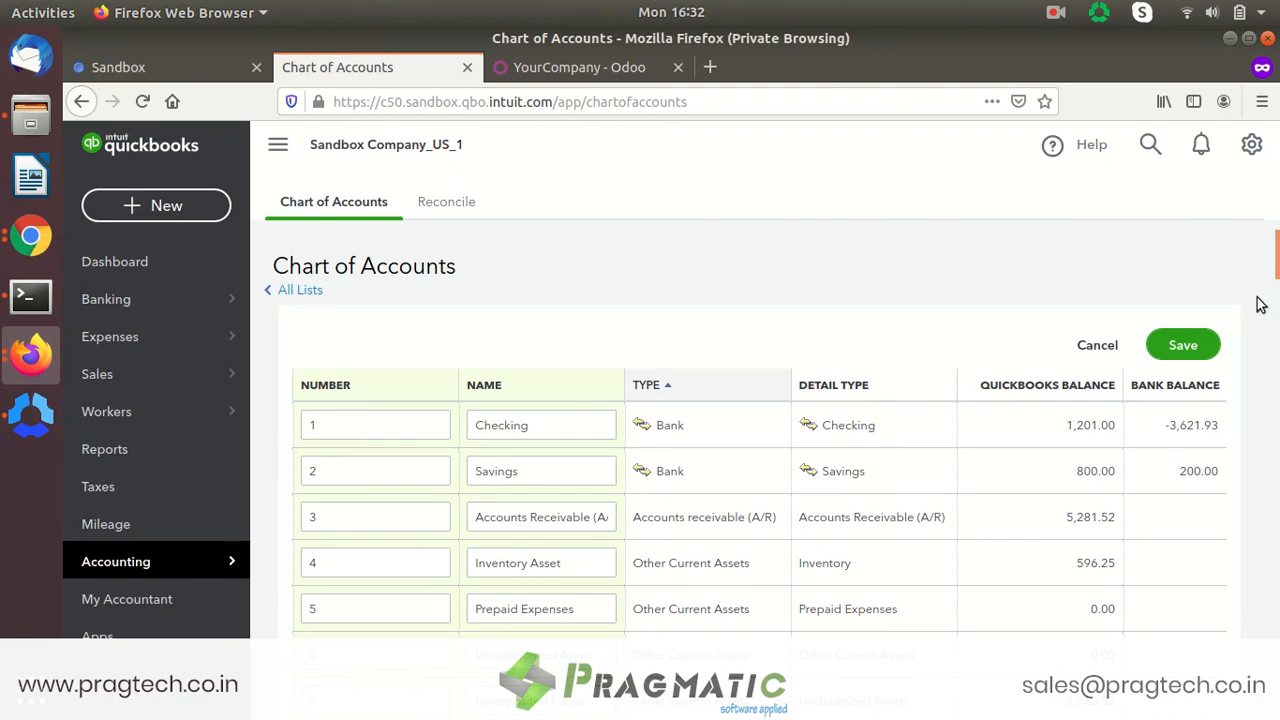
pyautogui.moveTo(1277, 254)
pyautogui.mouseDown()
pyautogui.moveTo(1277, 269)
pyautogui.moveTo(1277, 254)
pyautogui.mouseUp()
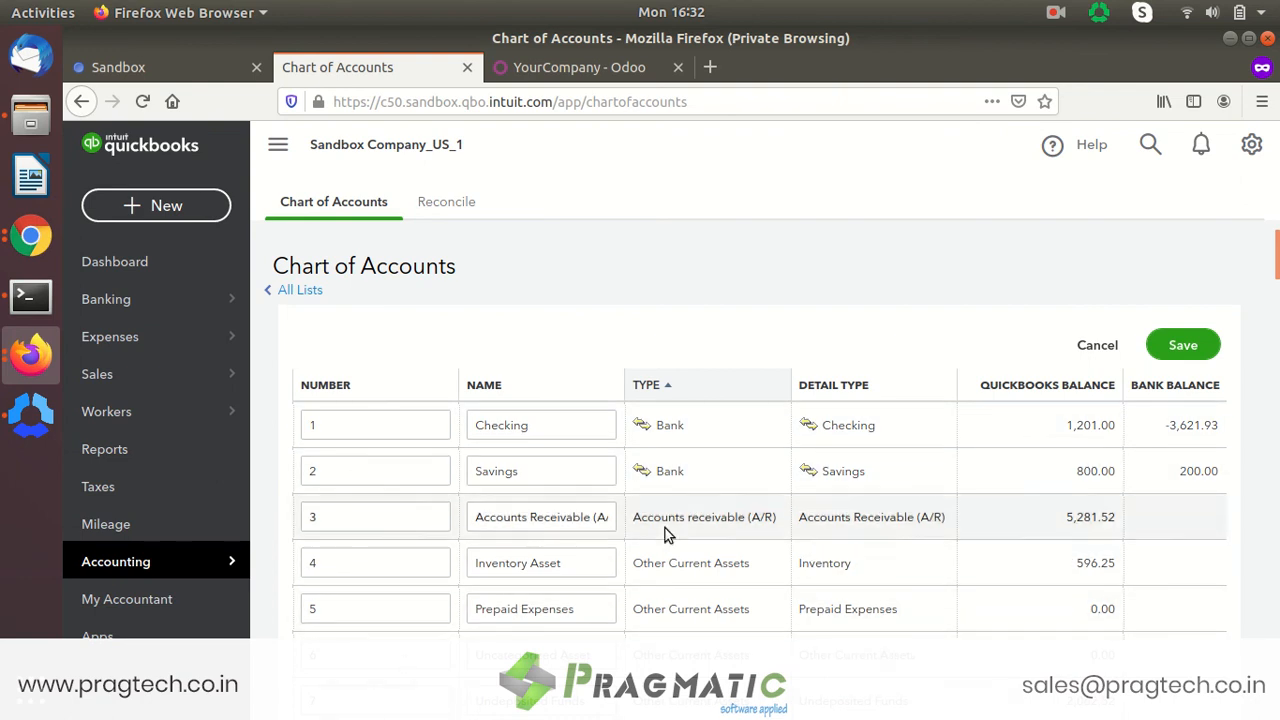
pyautogui.scroll(-5, 666, 531)
pyautogui.scroll(-15, 403, 380)
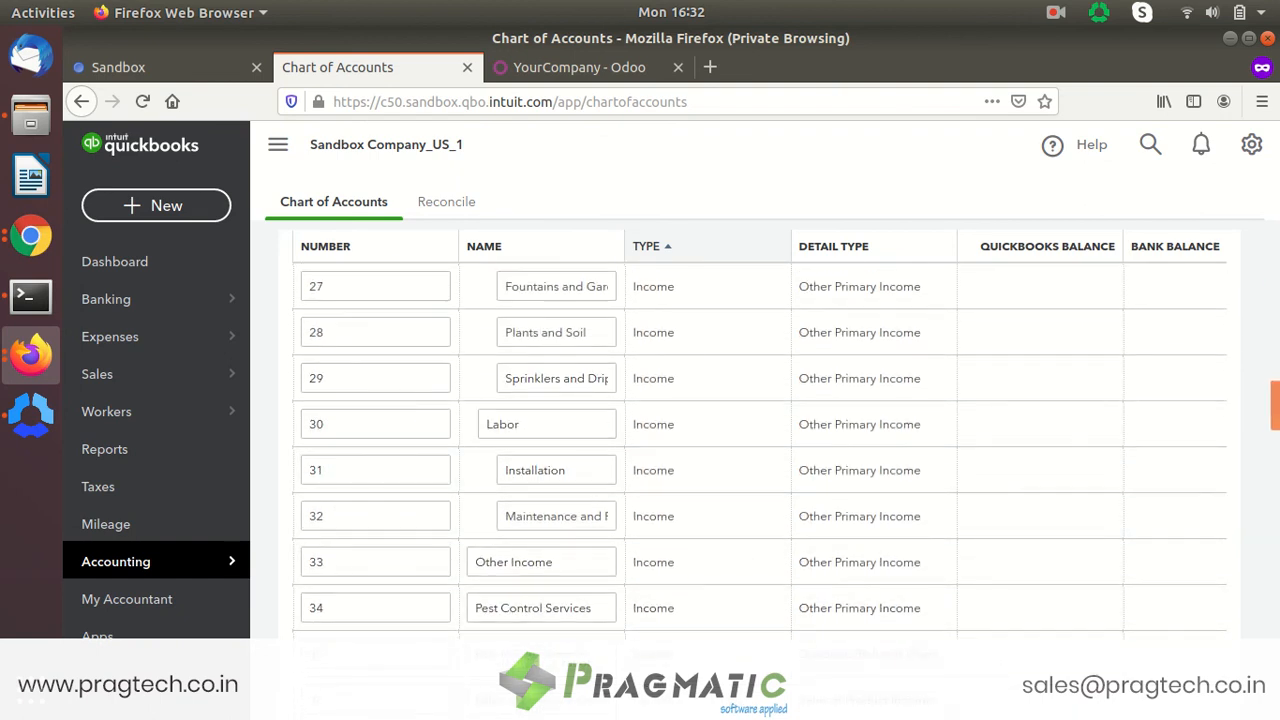
pyautogui.scroll(-20, 760, 430)
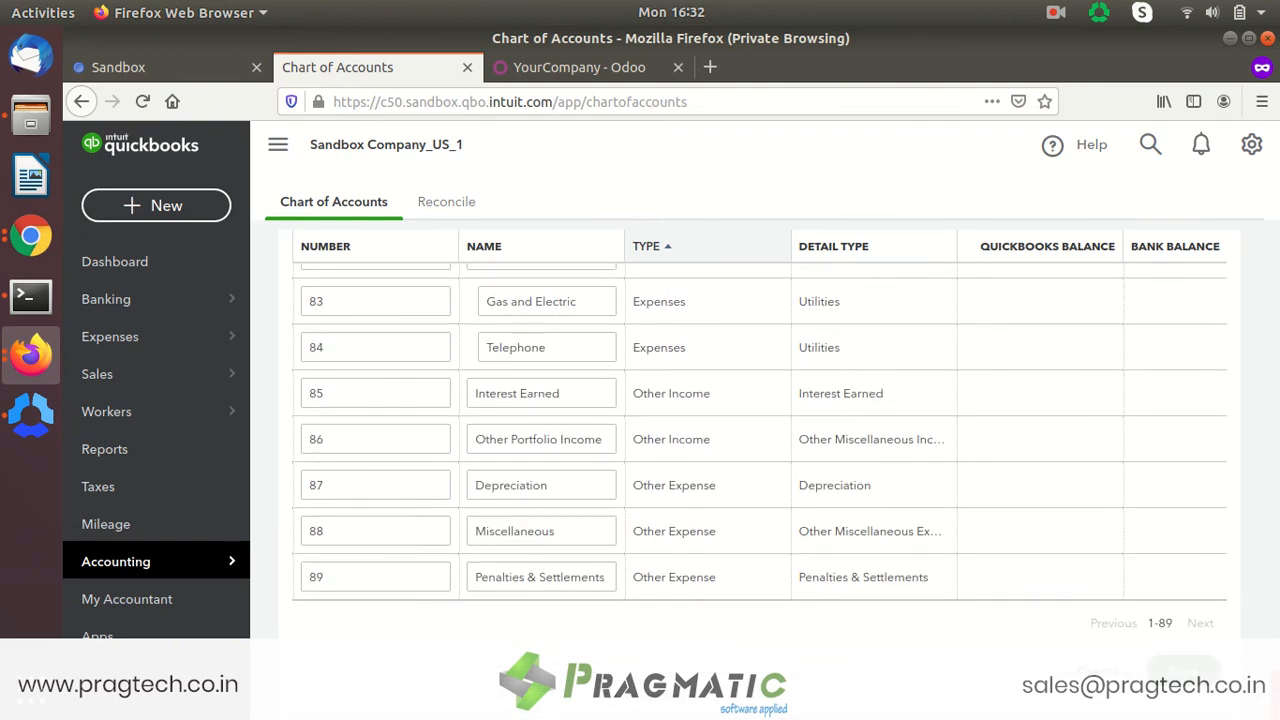
pyautogui.moveTo(1277, 706); pyautogui.dragTo(1277, 240)
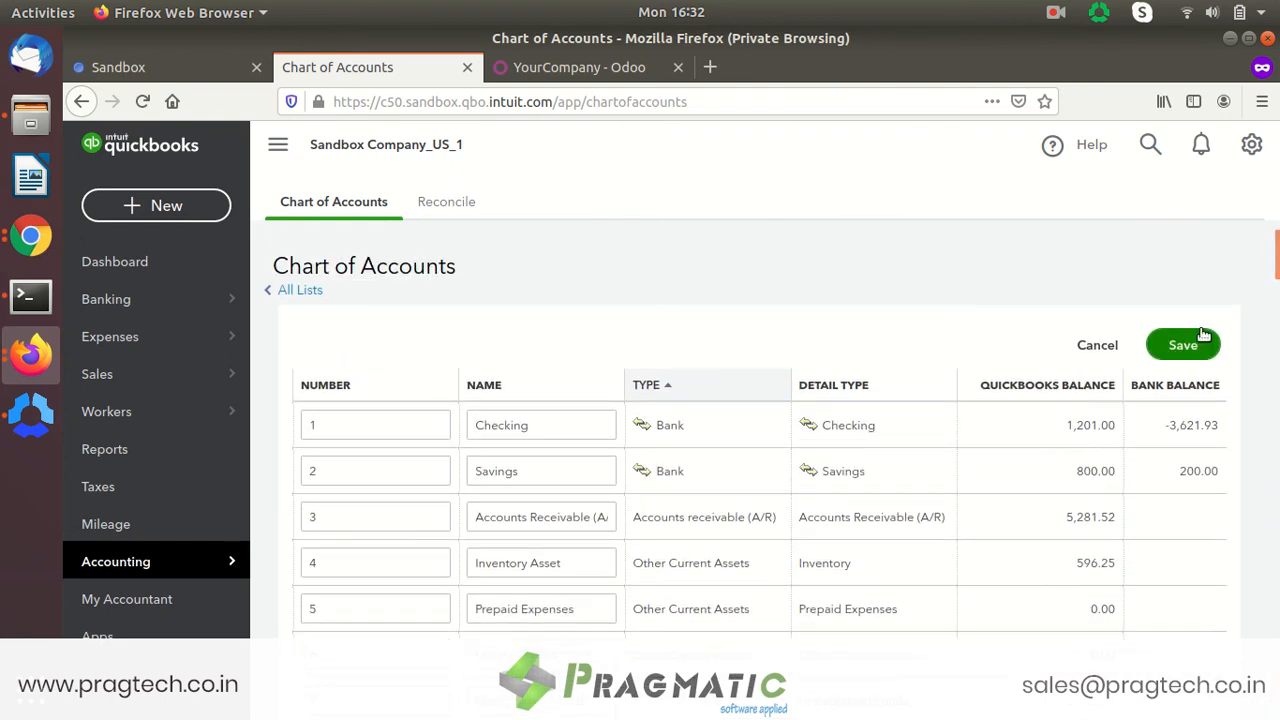
pyautogui.click(1196, 346)
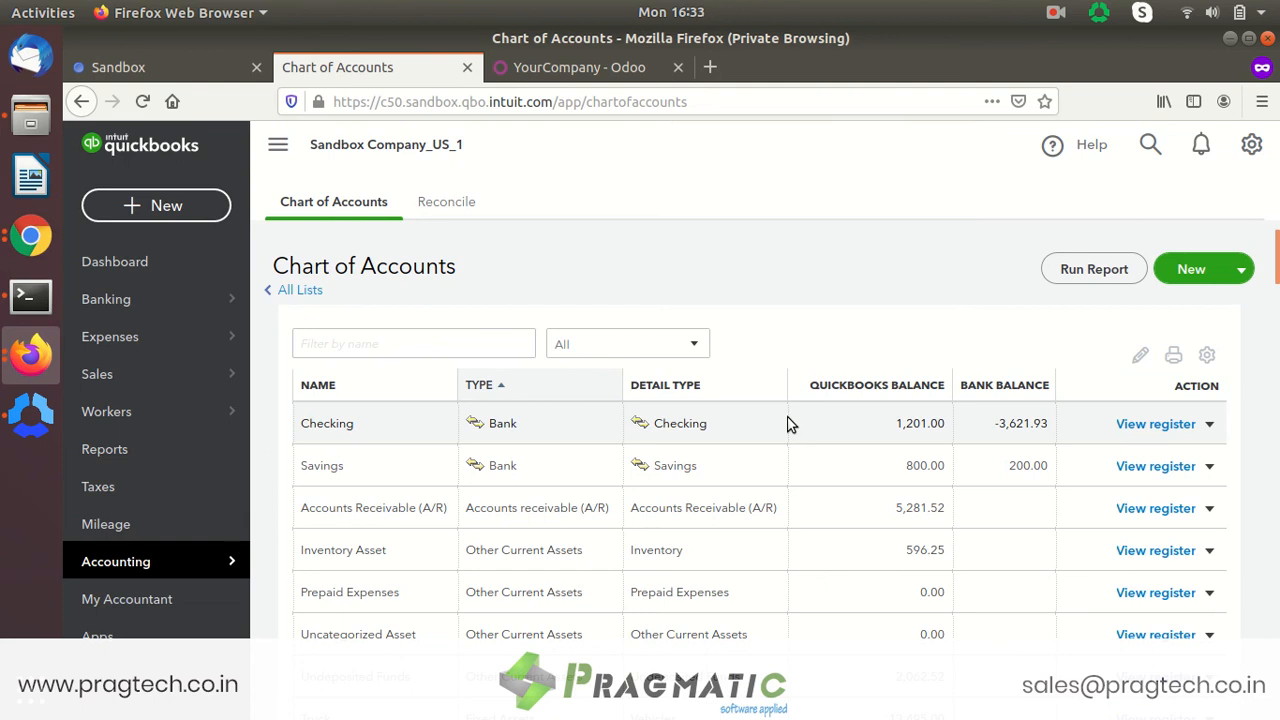
pyautogui.click(634, 72)
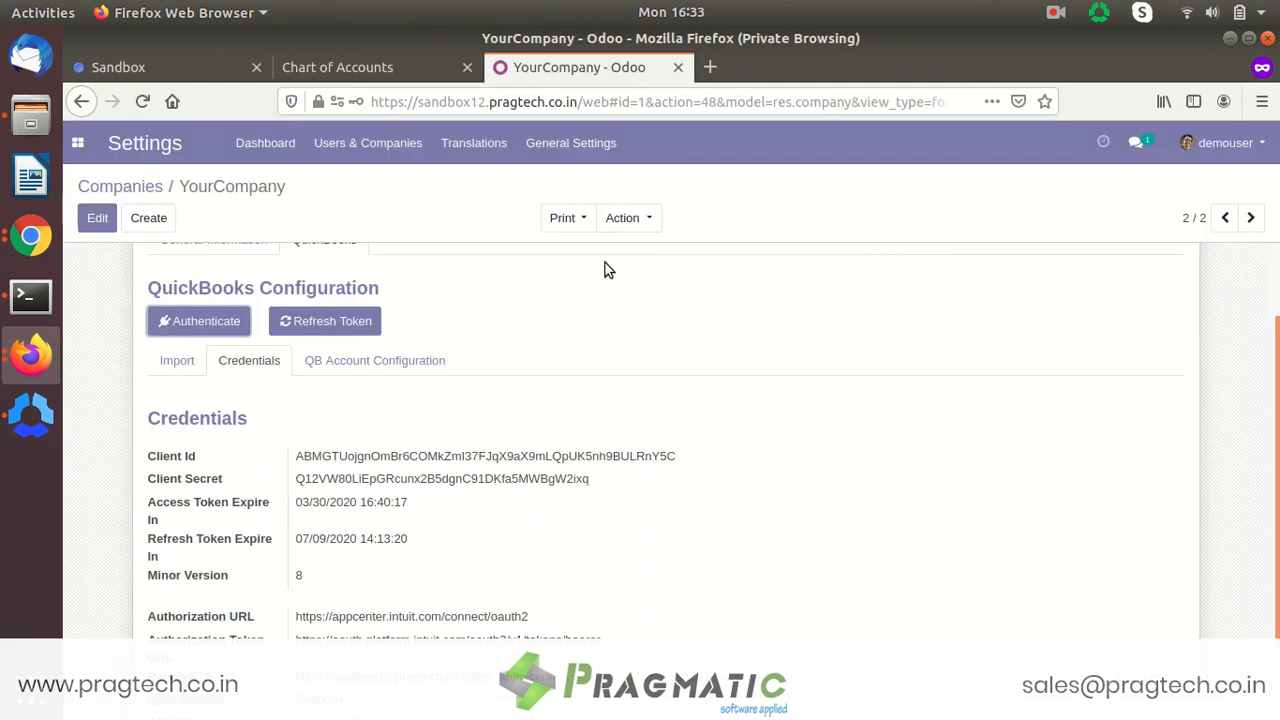